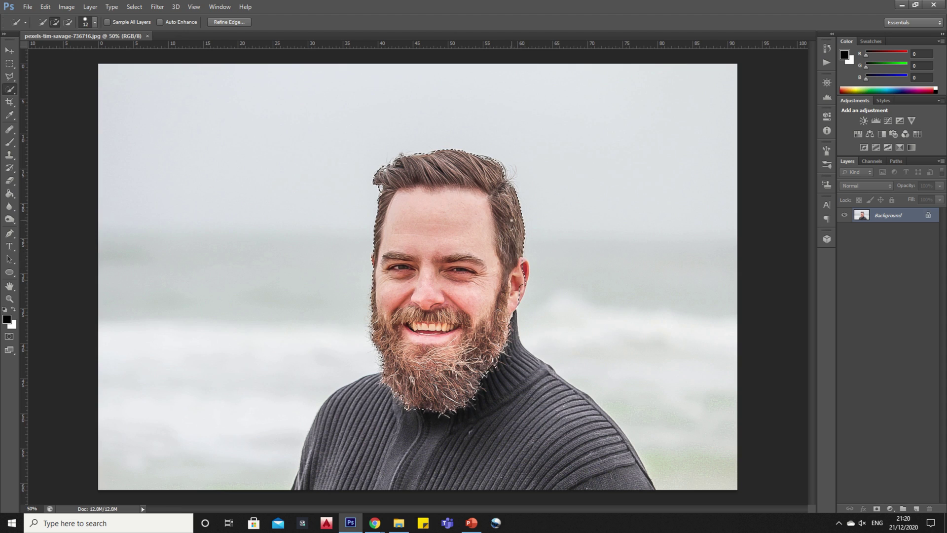
Step: Refine the edge of the head selection in Overlay view by brushing along the face side, beard and hair outline
click(524, 267)
click(236, 23)
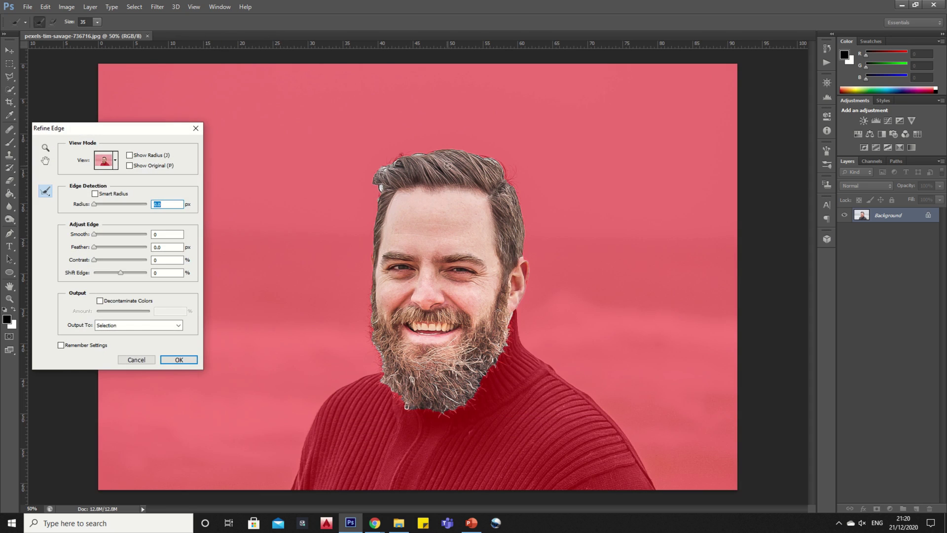
click(116, 163)
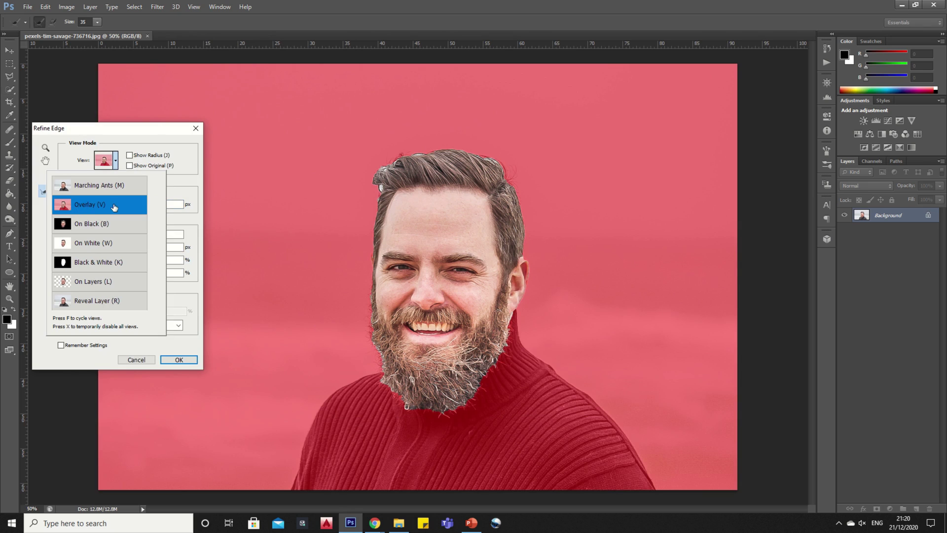
click(383, 186)
mouse_move(379, 186)
mouse_down()
mouse_move(370, 317)
mouse_move(381, 373)
mouse_up()
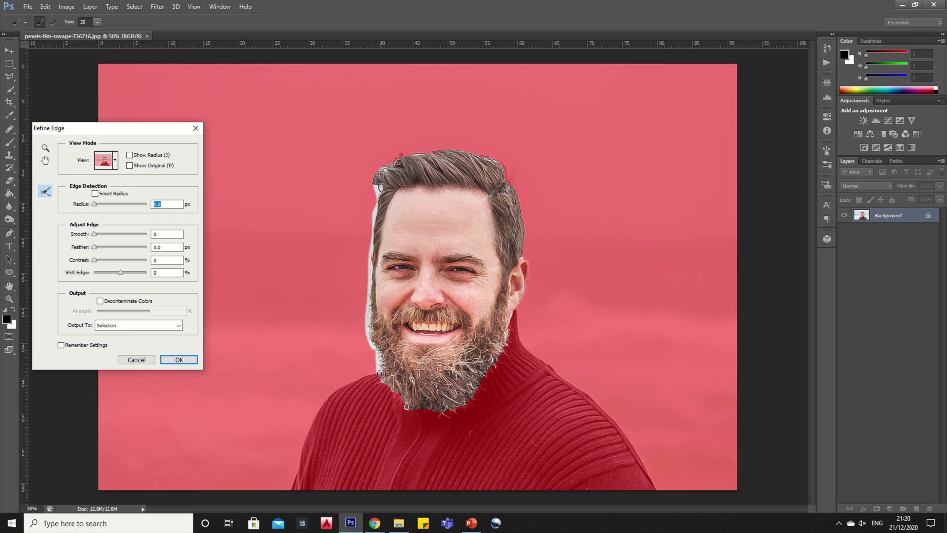
mouse_move(414, 401)
mouse_down()
mouse_move(435, 411)
mouse_move(471, 404)
mouse_move(513, 313)
mouse_up()
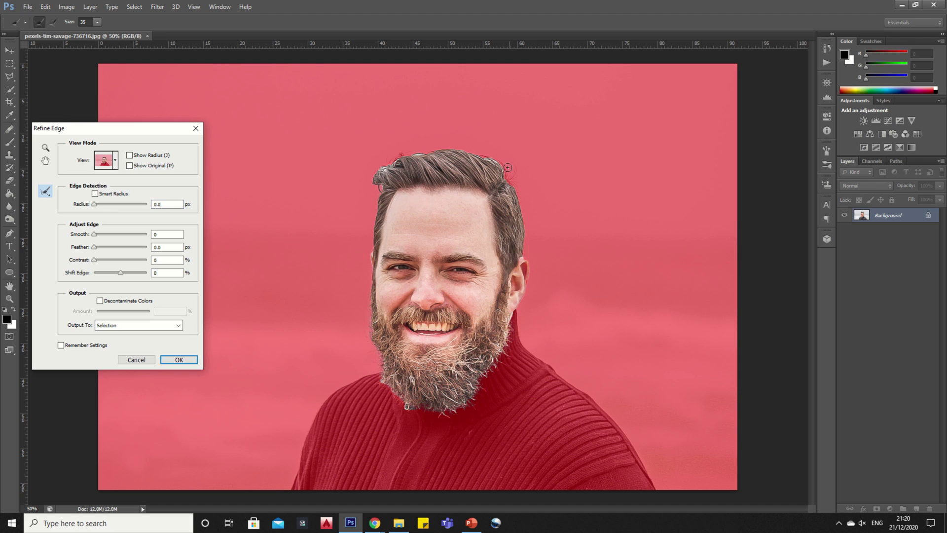
mouse_move(375, 178)
mouse_down()
mouse_move(401, 154)
mouse_move(478, 153)
mouse_move(510, 184)
mouse_move(512, 168)
mouse_move(522, 250)
mouse_up()
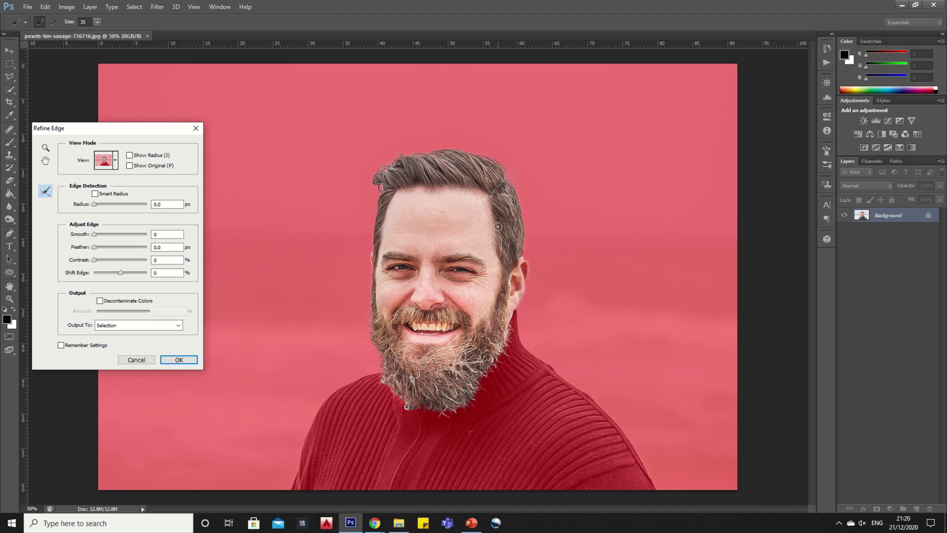
click(185, 362)
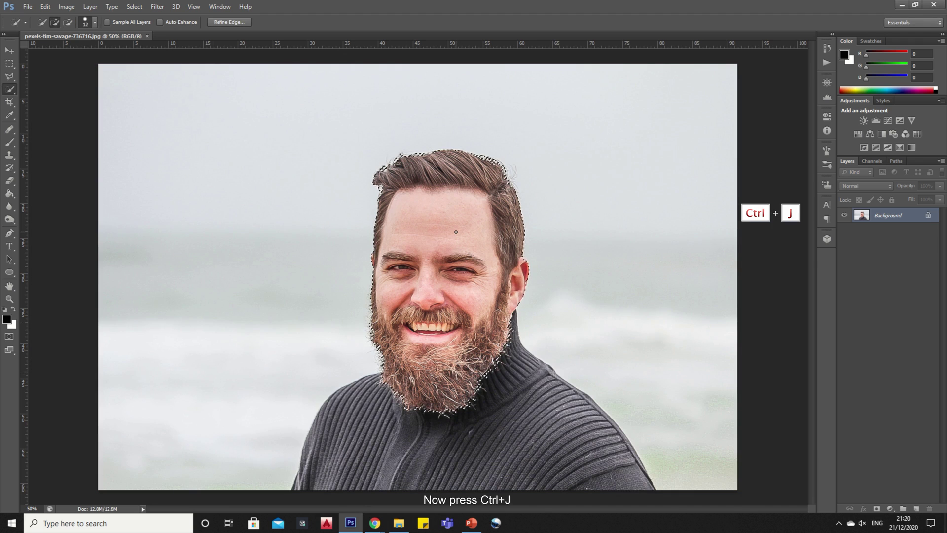
Step: Copy the selected head to a new layer and apply a Threshold adjustment with level 170 to it
key(ctrl+j)
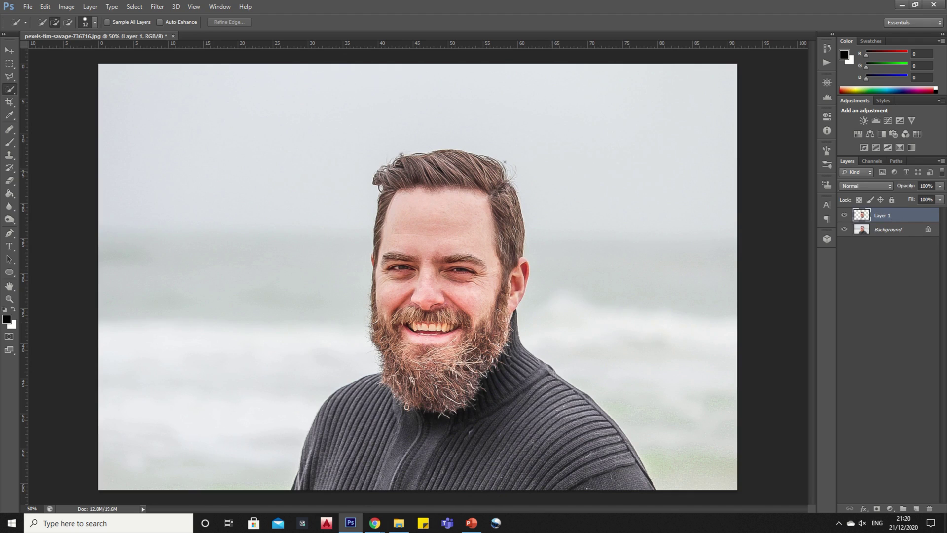
click(66, 7)
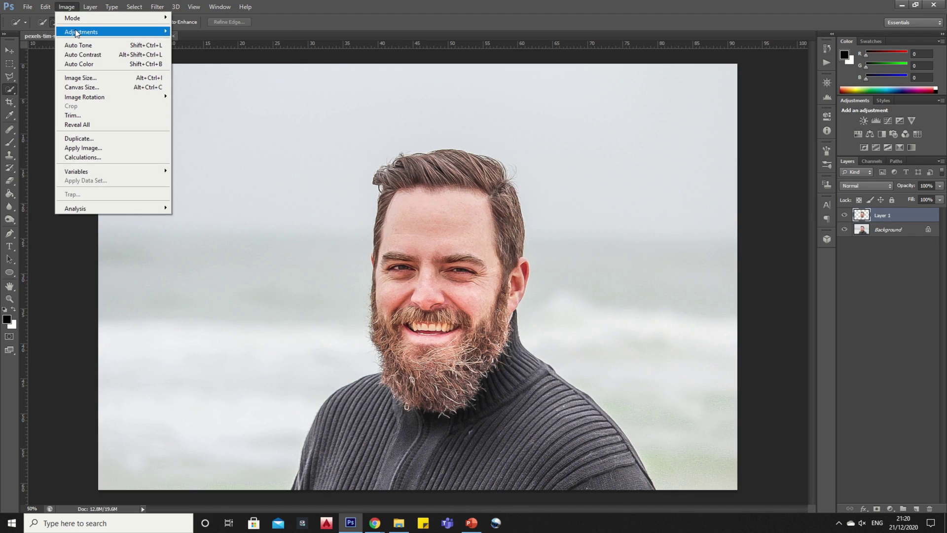
mouse_move(77, 33)
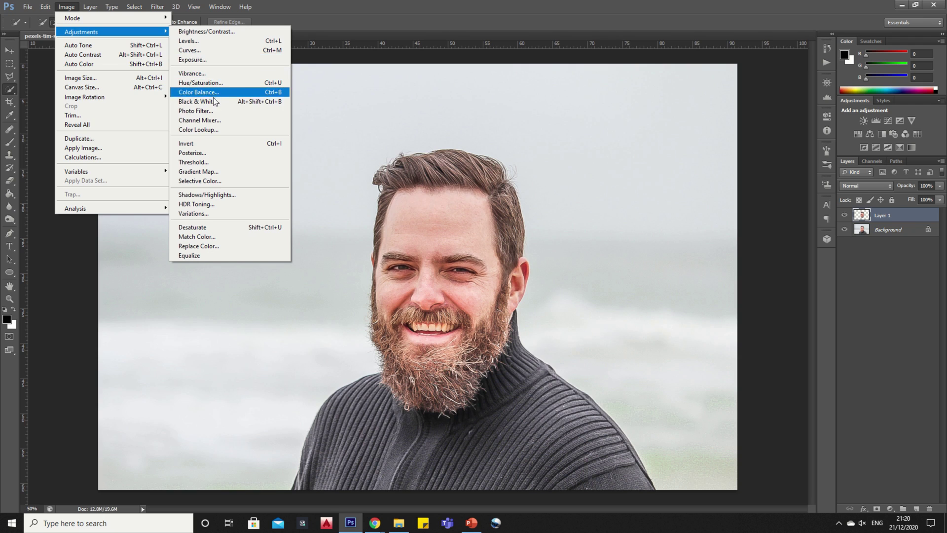
click(212, 162)
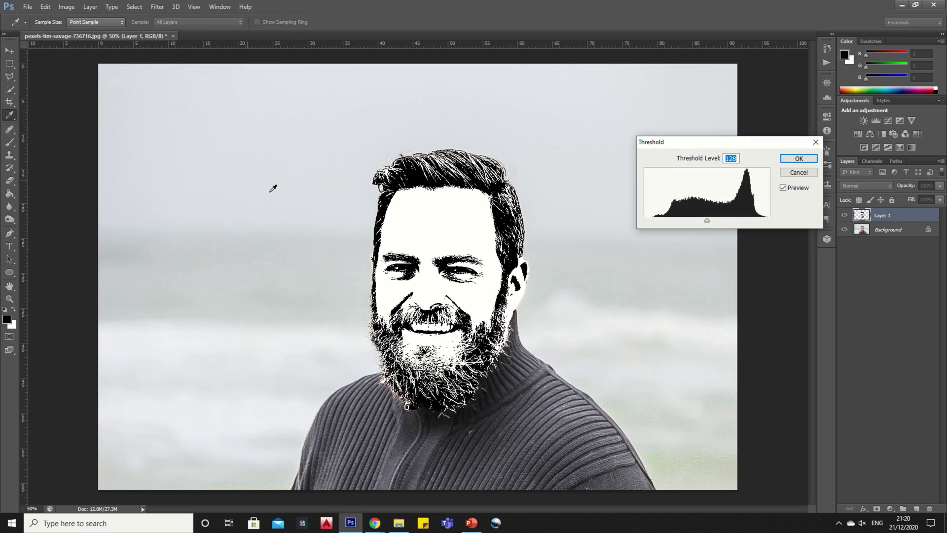
drag(707, 222, 727, 221)
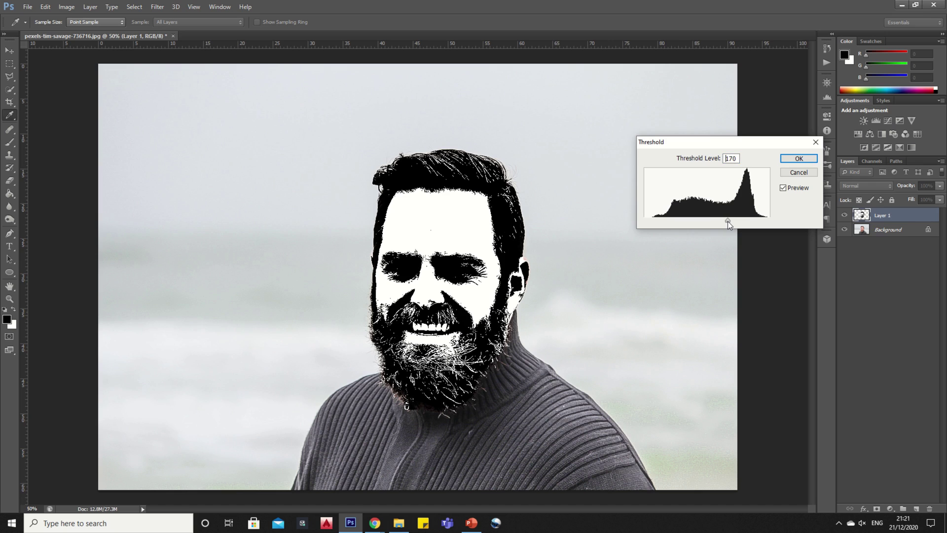
click(799, 159)
key(w)
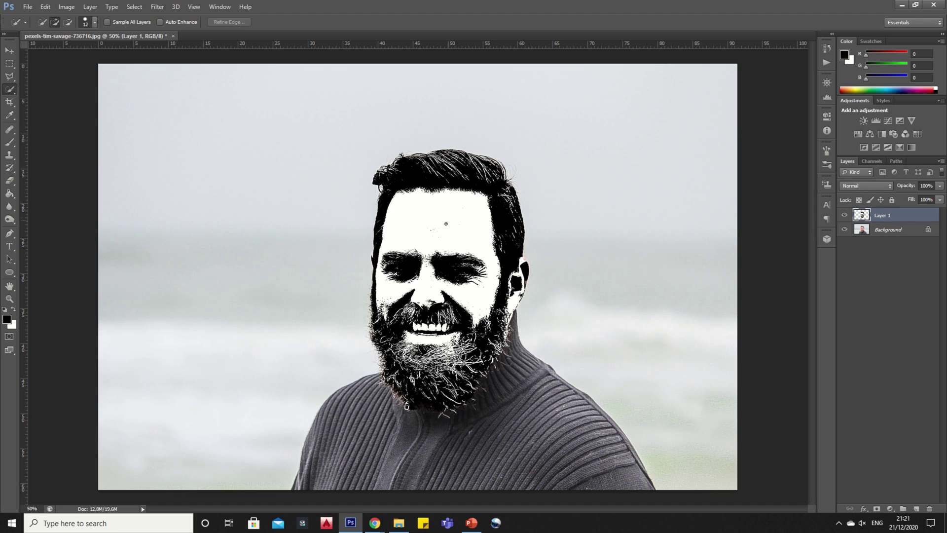
Step: Create a new 1920 x 1080 pixel RGB document at 72 pixels/inch with a white background
click(30, 7)
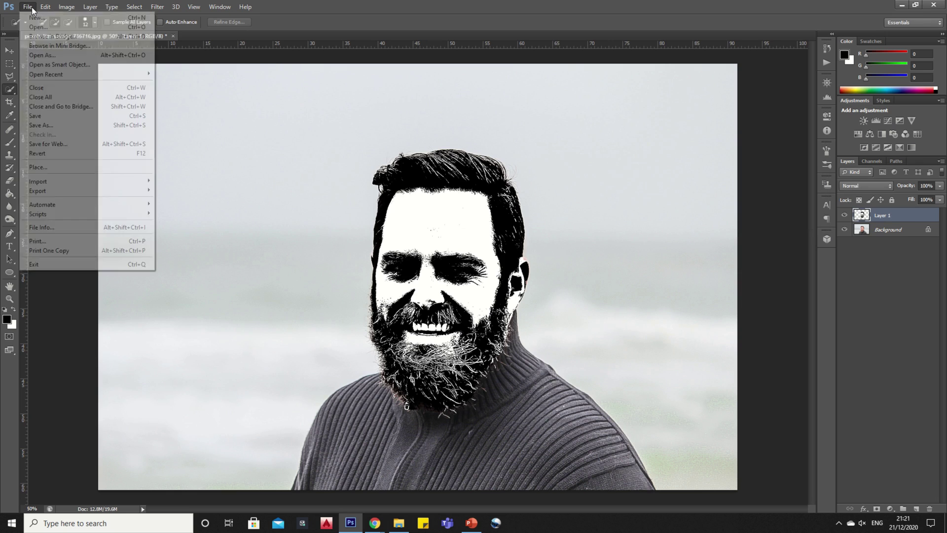
click(37, 17)
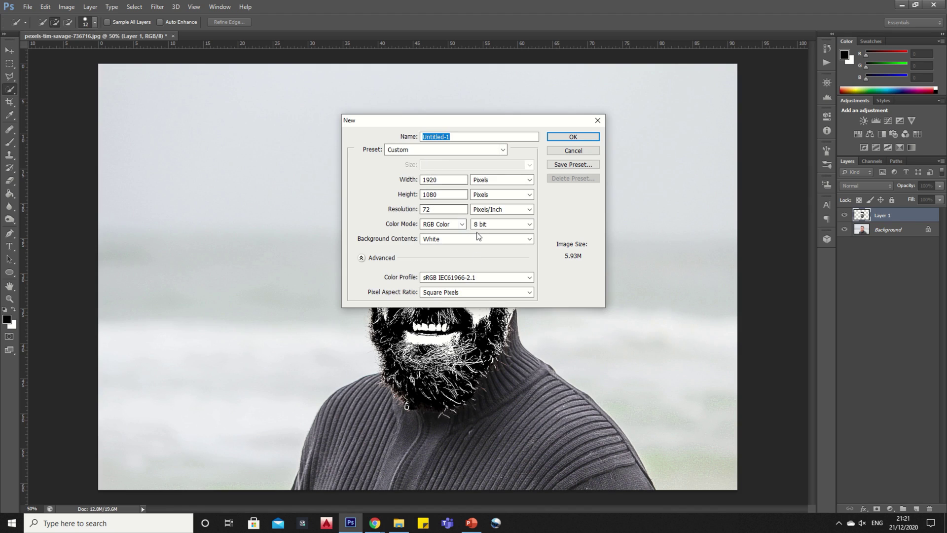
click(572, 138)
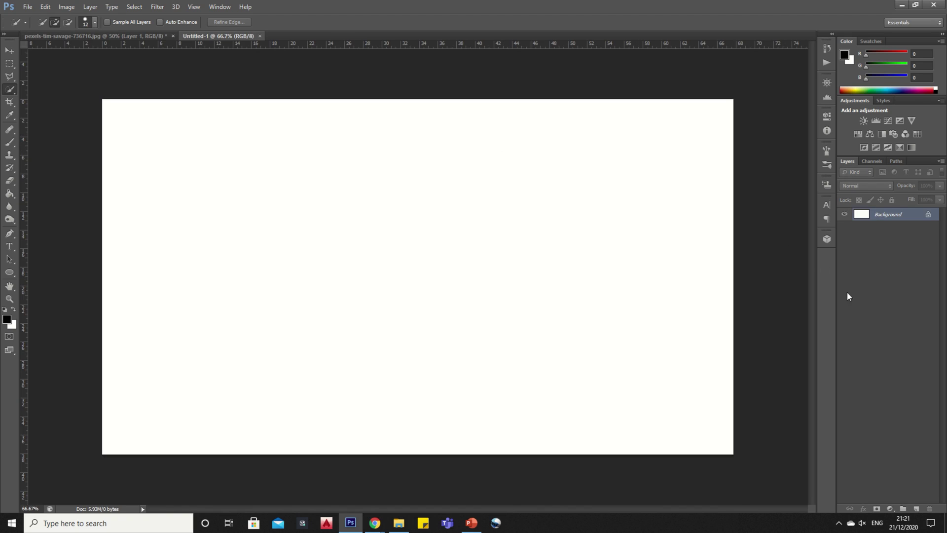
Step: Add a Gradient Fill layer with Radial style, Reverse enabled and the scale set to 436%
click(892, 509)
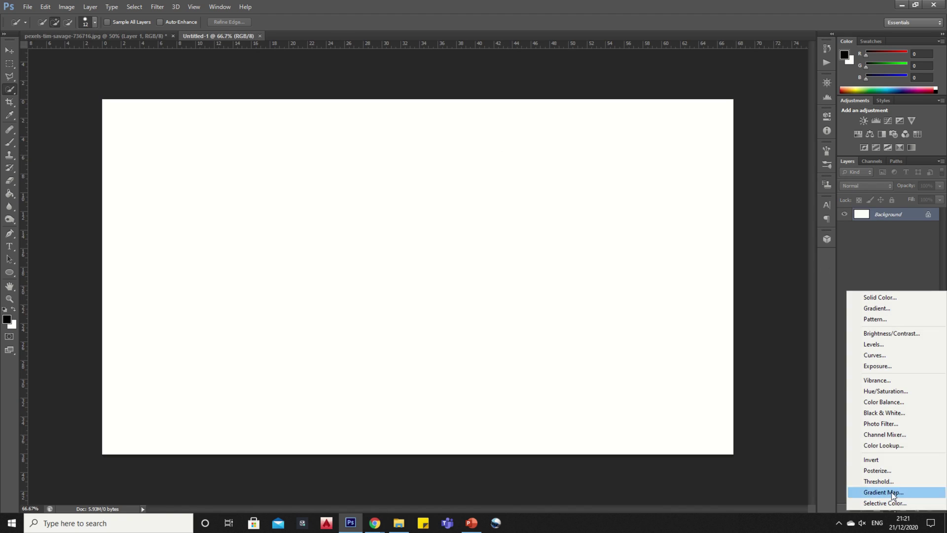
click(880, 307)
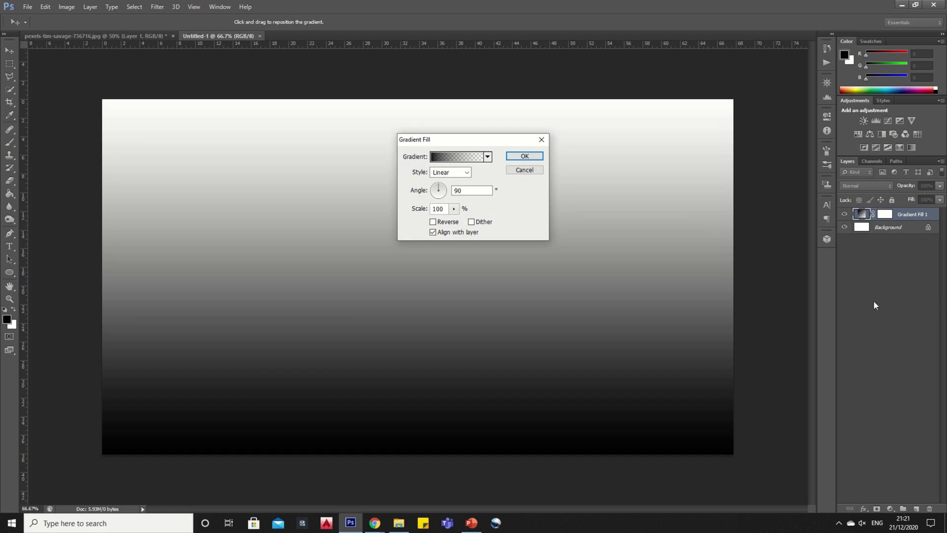
click(463, 173)
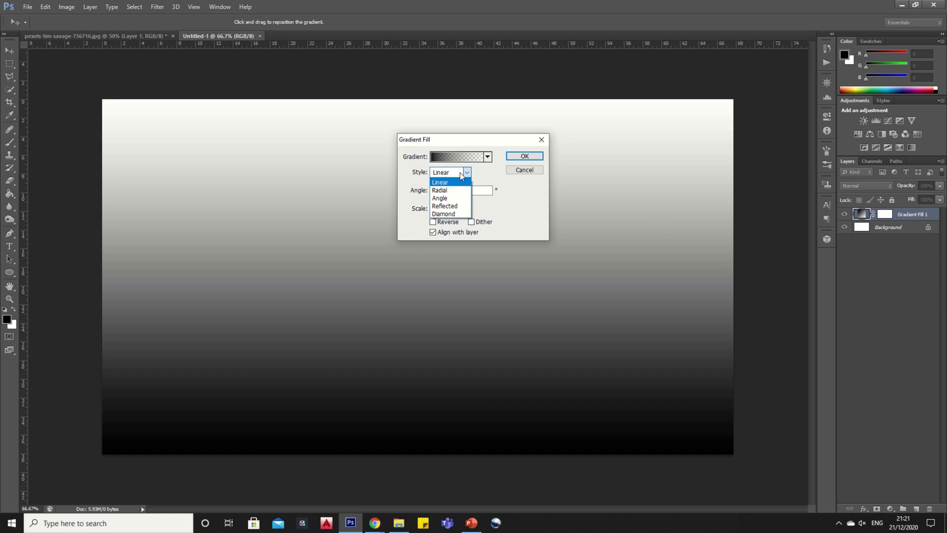
click(456, 190)
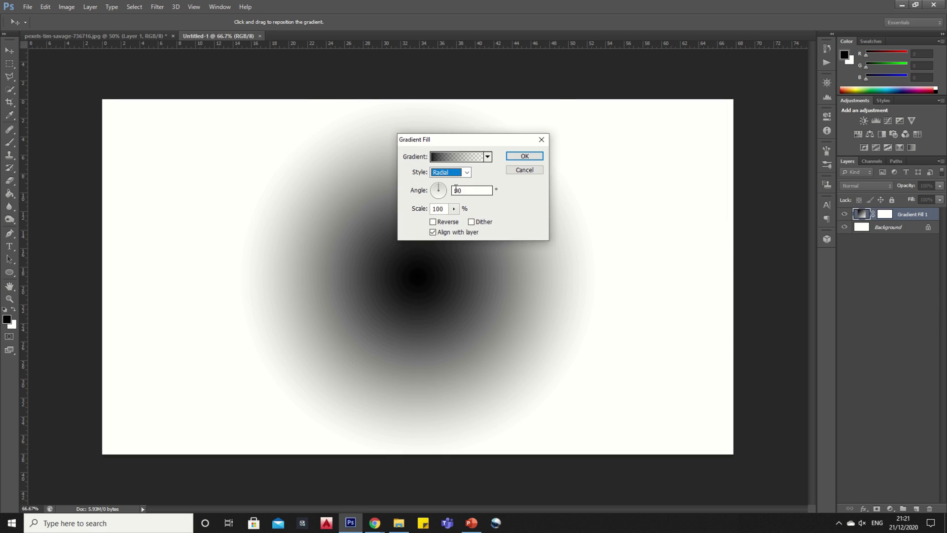
click(433, 222)
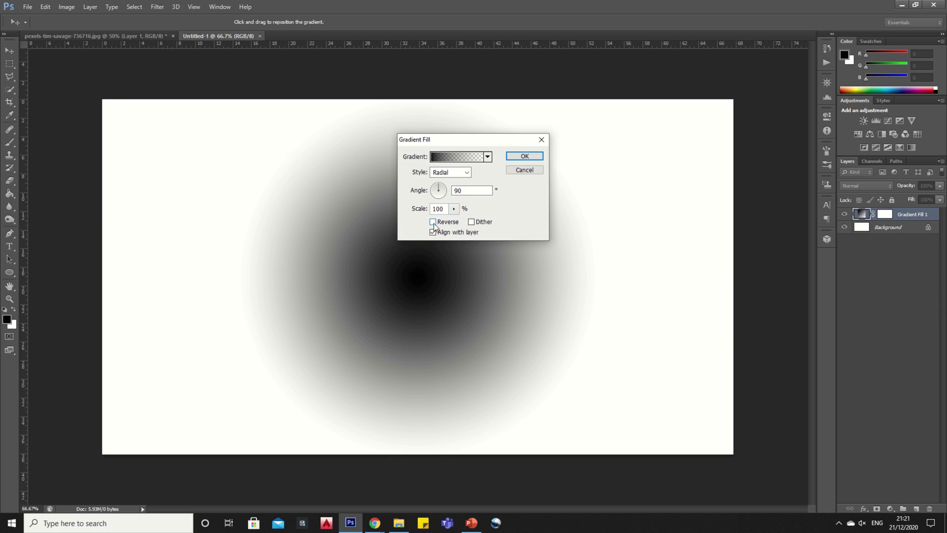
click(454, 209)
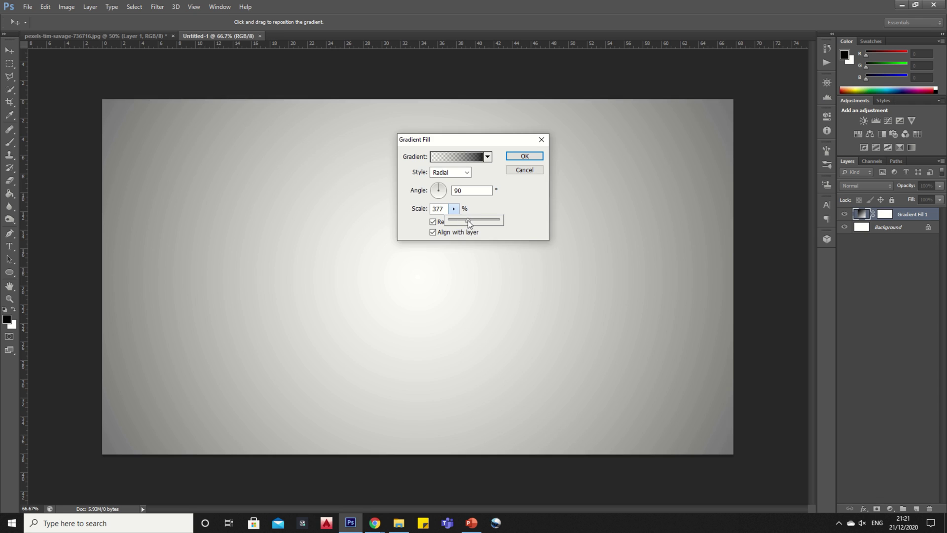
drag(468, 220, 469, 220)
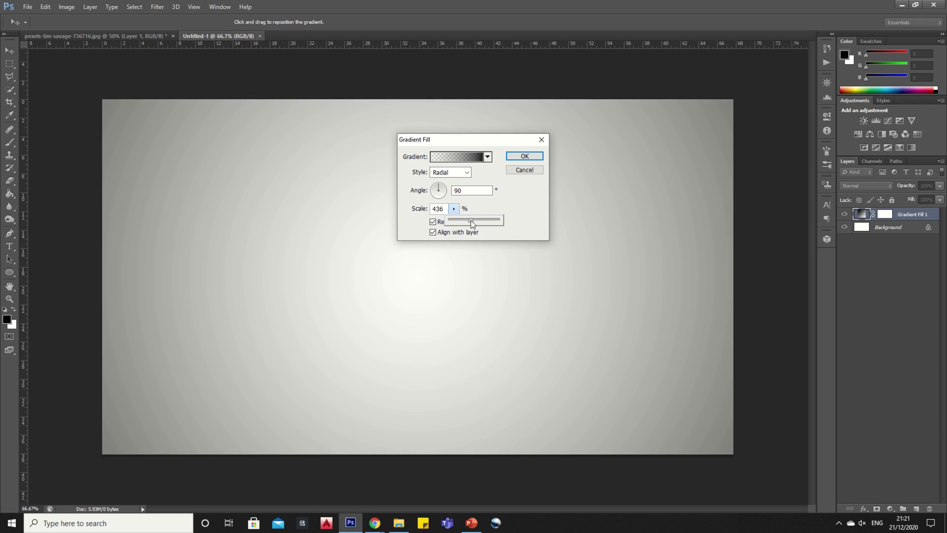
click(510, 158)
click(510, 158)
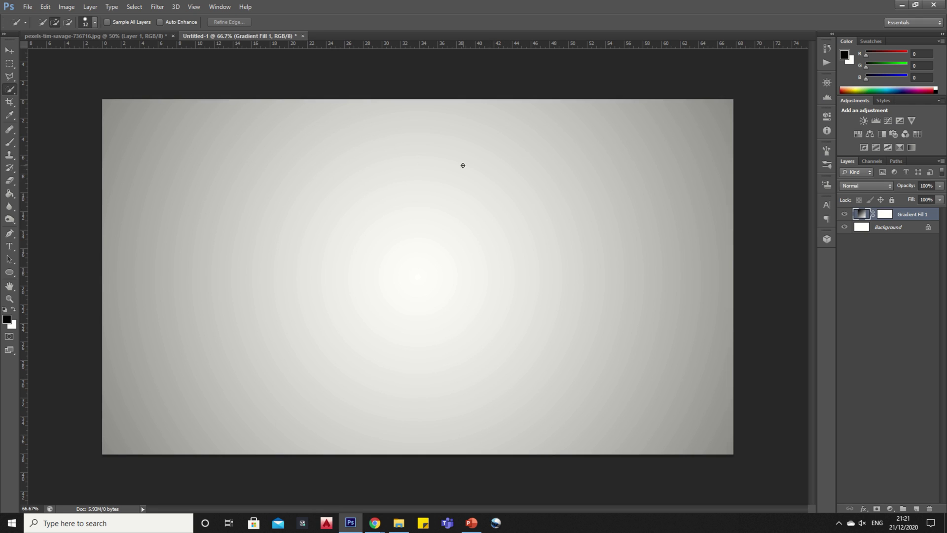
Step: In the portrait document, select the black areas with Color Range using Sampled Colors and a fuzziness of 40
click(114, 36)
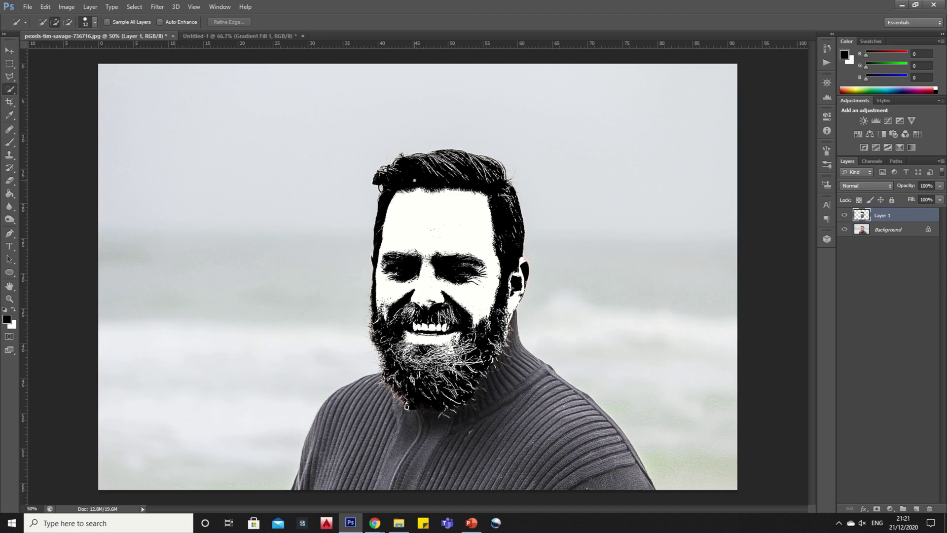
click(9, 50)
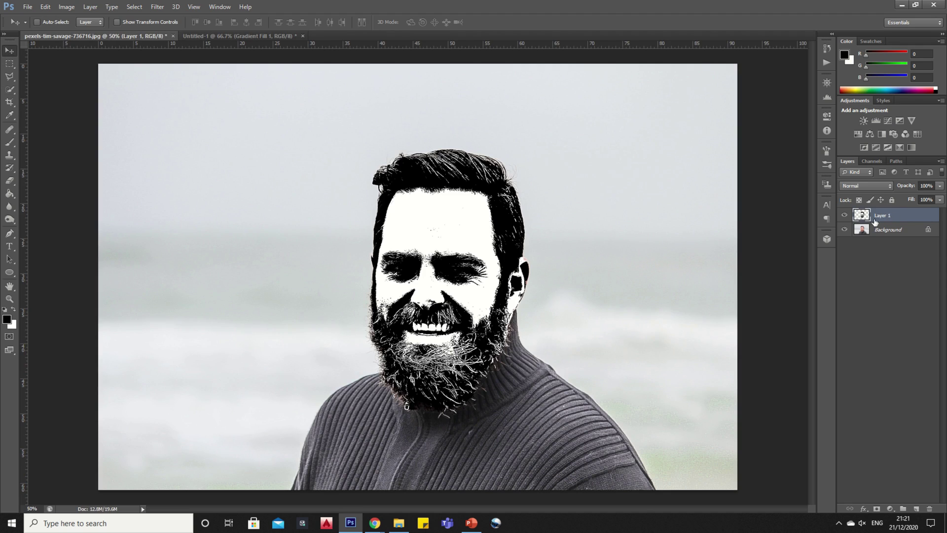
click(135, 7)
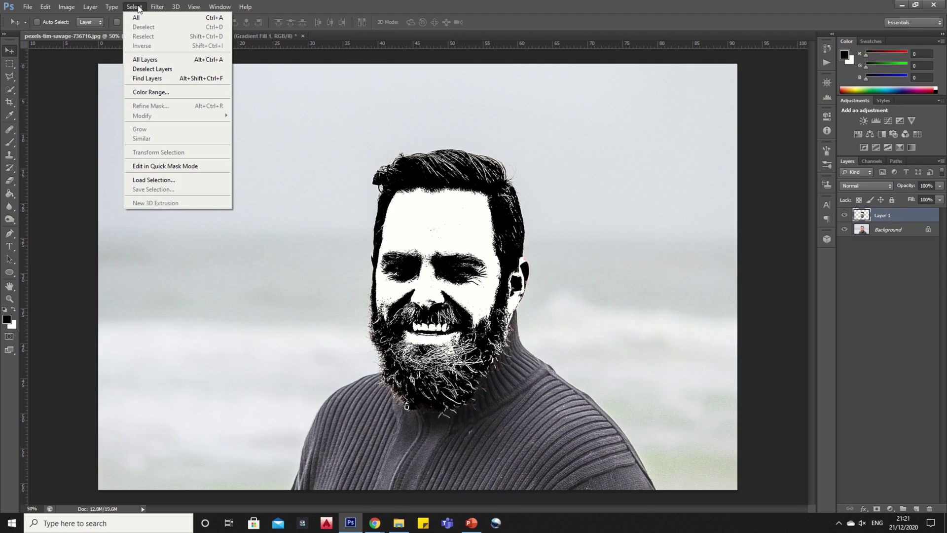
click(159, 93)
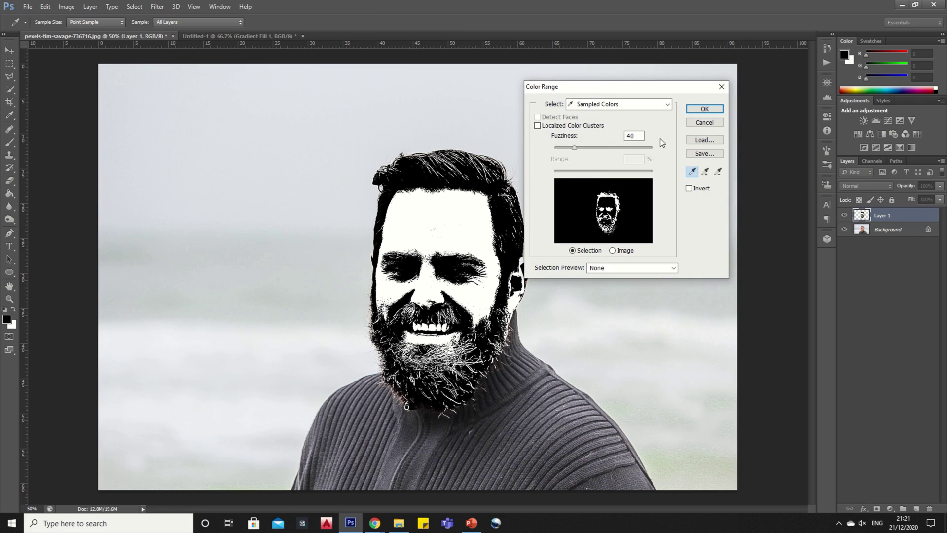
click(705, 110)
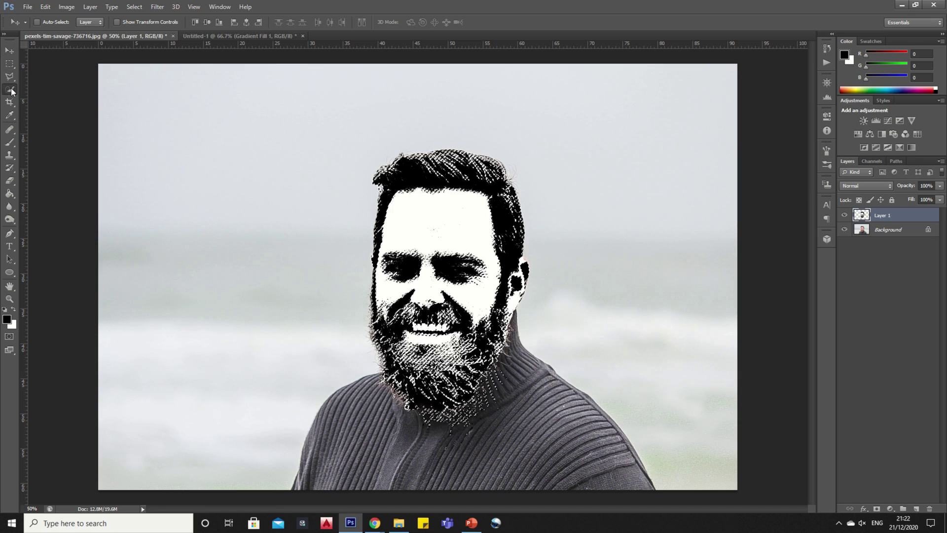
Step: Subtract the sweater areas below the beard from the selection with the Quick Selection tool
key(w)
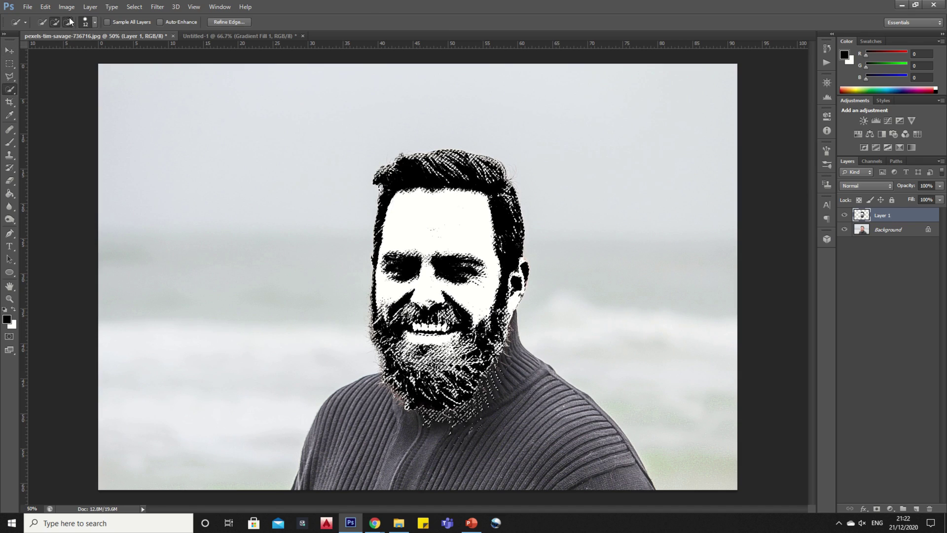
scroll(455, 467, up, 2)
scroll(455, 466, up, 1)
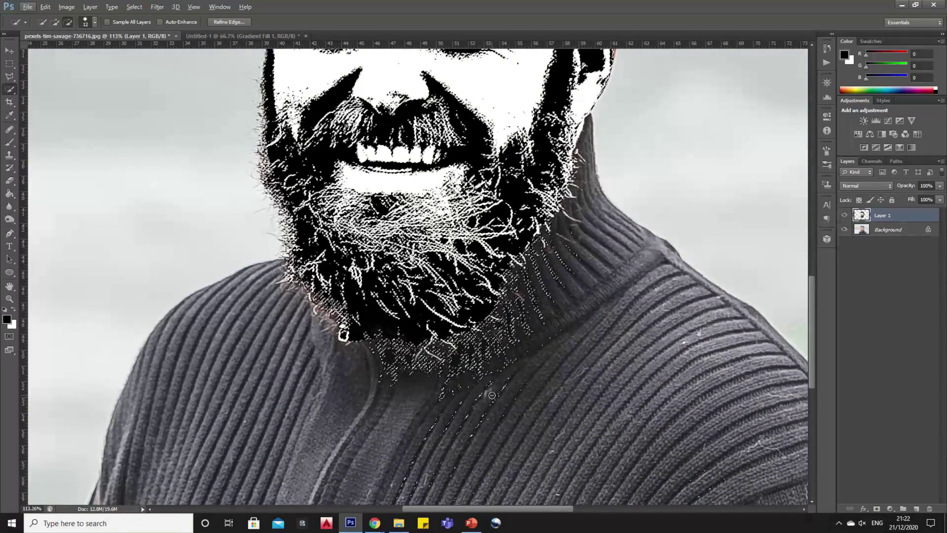
scroll(489, 383, down, 3)
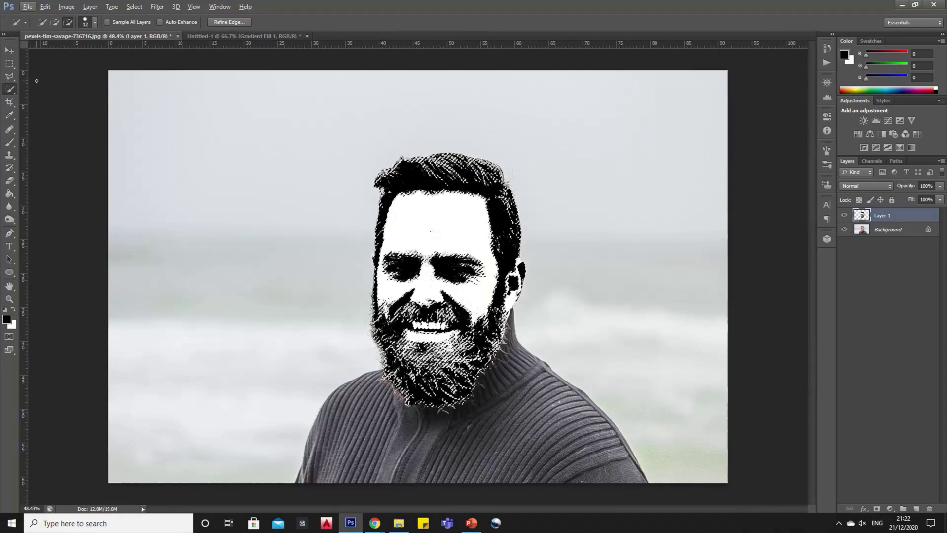
Step: Move the selected black face pixels into the Untitled-1 document, centred over the gradient
click(8, 53)
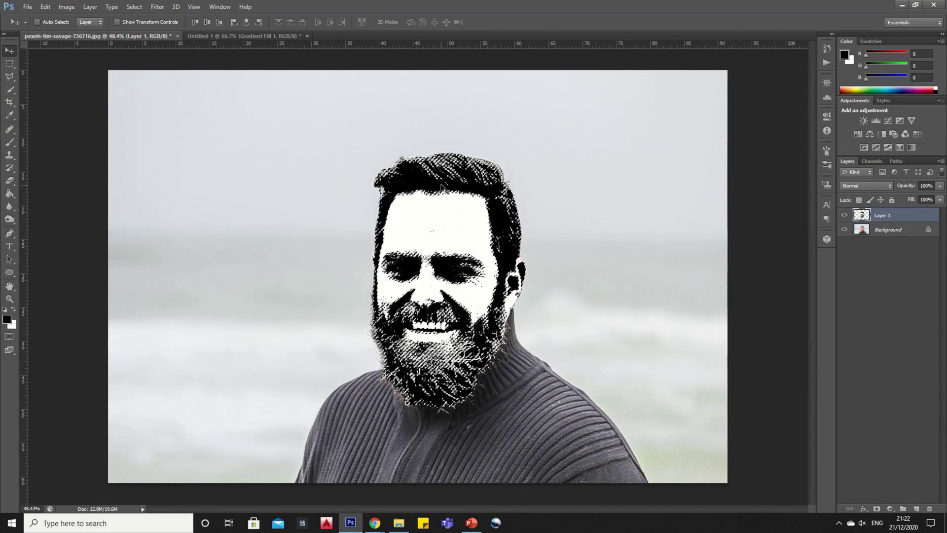
mouse_move(427, 181)
mouse_down()
mouse_move(417, 141)
mouse_move(330, 102)
mouse_move(197, 74)
mouse_move(202, 35)
mouse_move(406, 189)
mouse_up()
drag(420, 235, 434, 170)
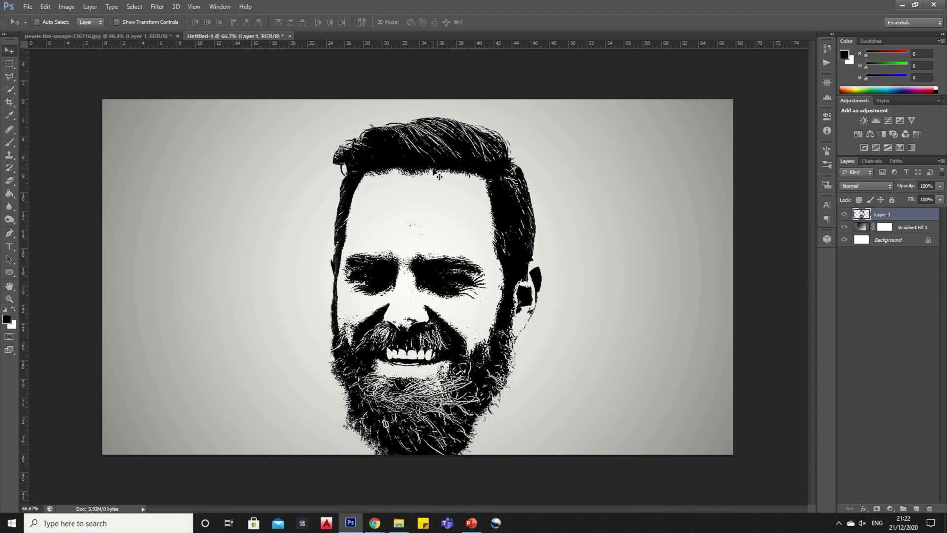
Step: Scale the face graphic down proportionally to about 58% and move it slightly up and left over the gradient
key(ctrl+t)
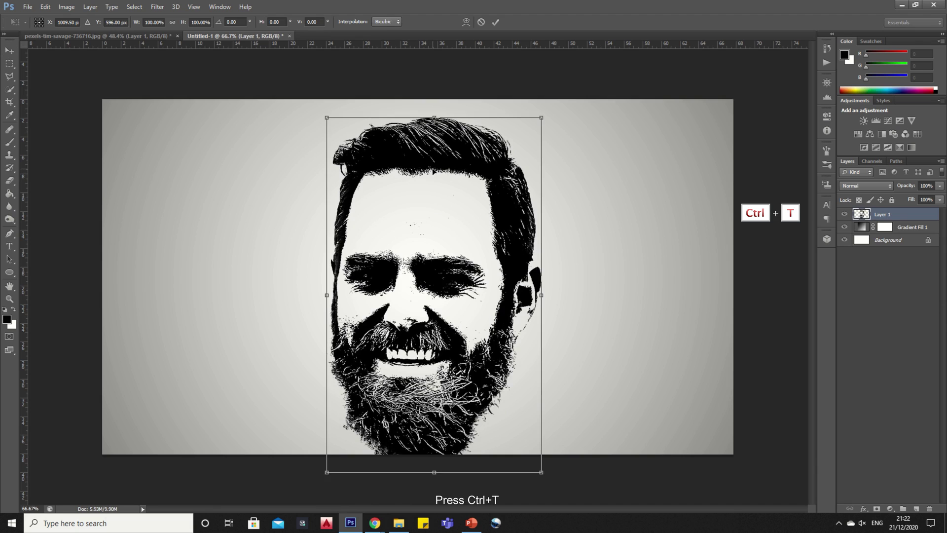
drag(542, 117, 517, 196)
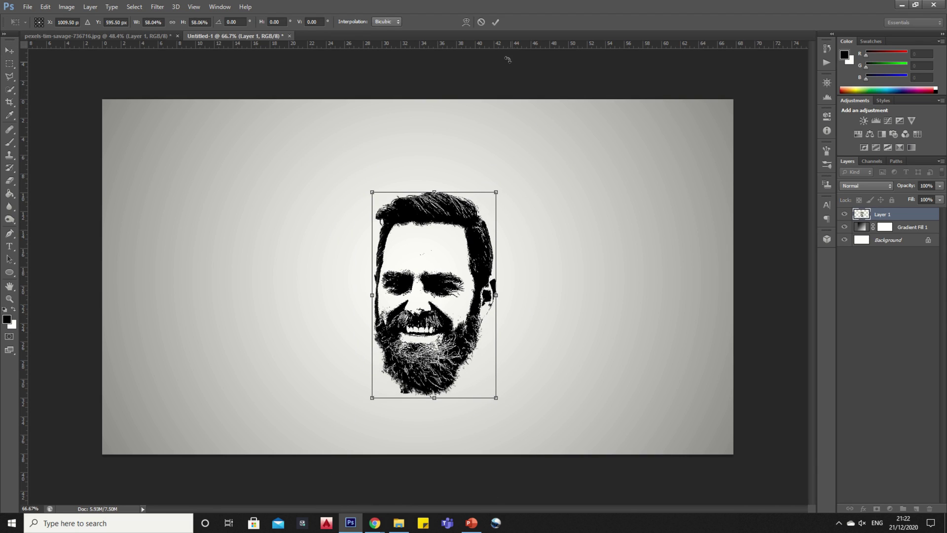
click(495, 22)
drag(446, 316, 440, 287)
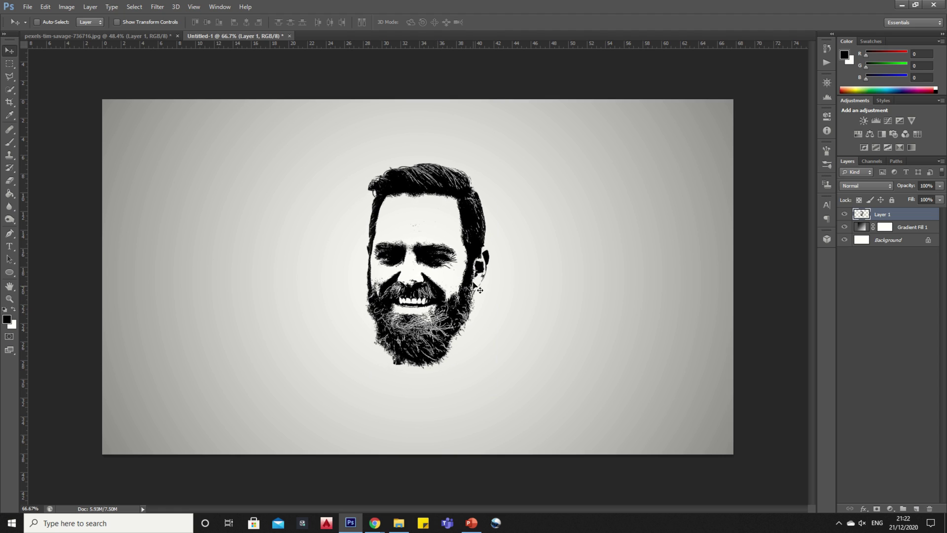
Step: Rename the face graphic's layer as model
double_click(880, 214)
text(model)
key(Return)
Step: Place the cVabNJ galaxy image from the galaxy logo folder over the face, scaled to about 102%
click(399, 523)
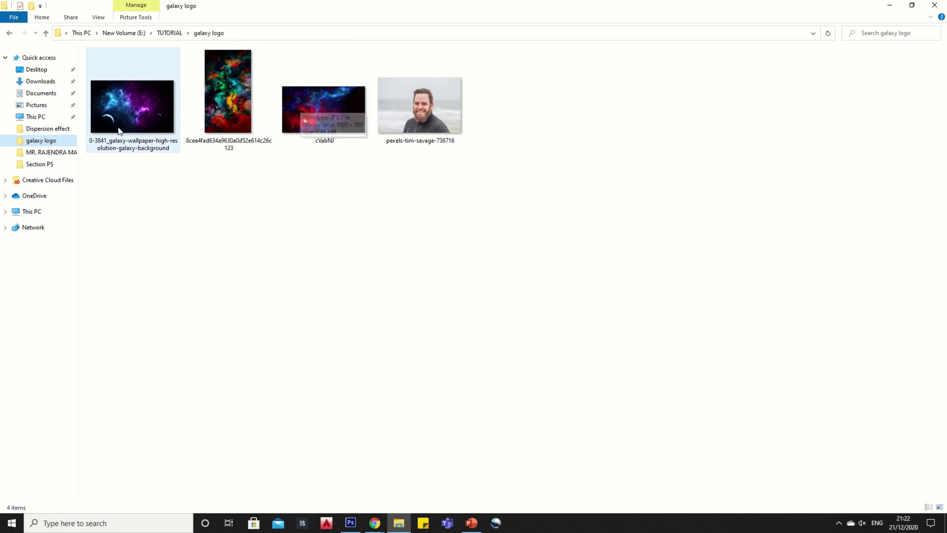
click(327, 113)
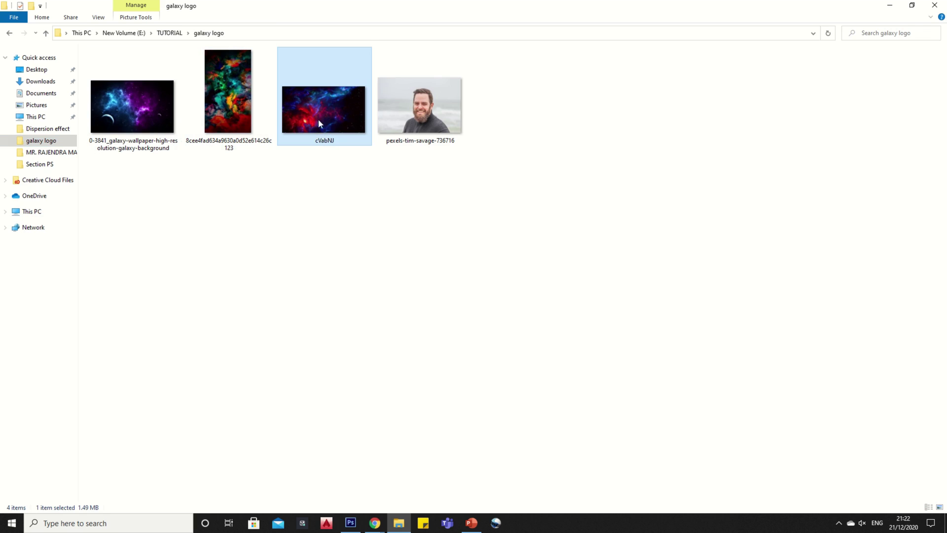
drag(315, 105, 412, 304)
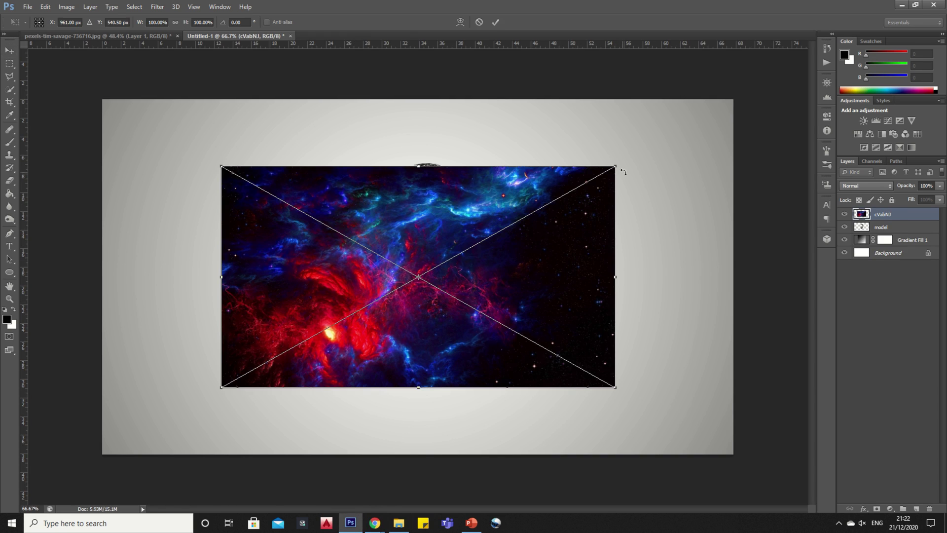
drag(619, 164, 625, 160)
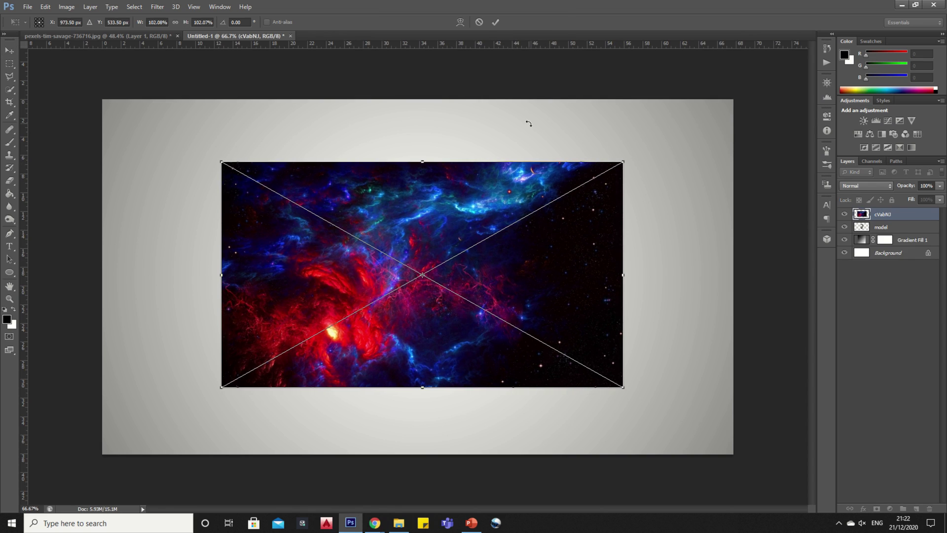
click(501, 25)
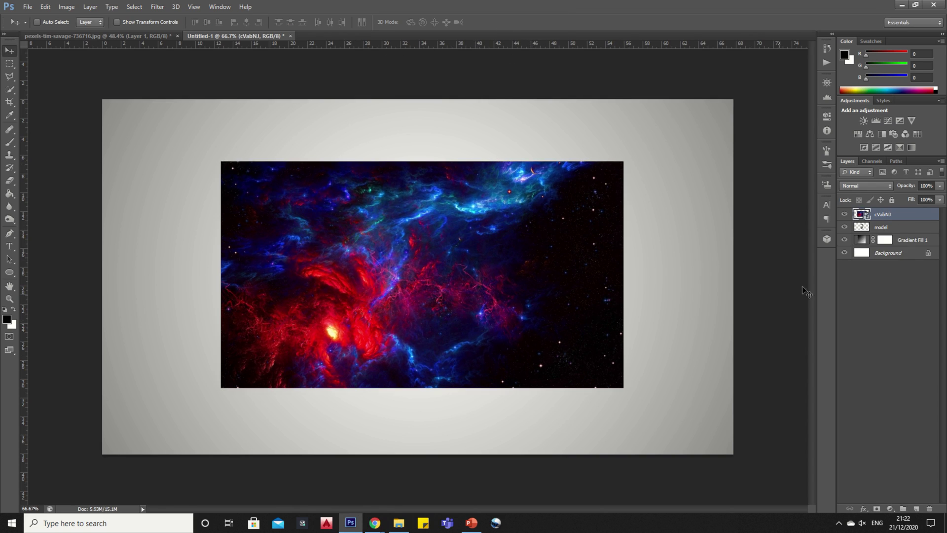
Step: Rasterize the cVabNJ layer and clip it to the model layer
right_click(889, 217)
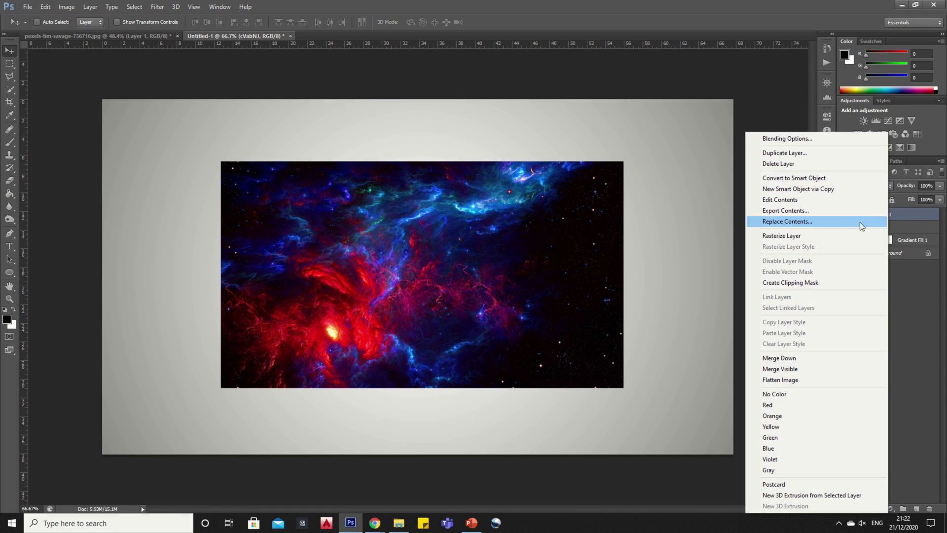
click(811, 236)
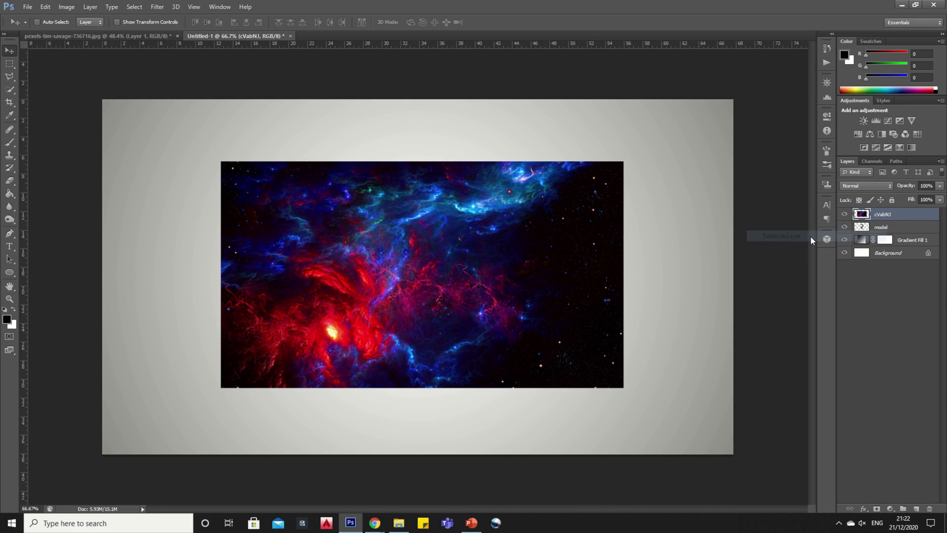
alt+click(903, 220)
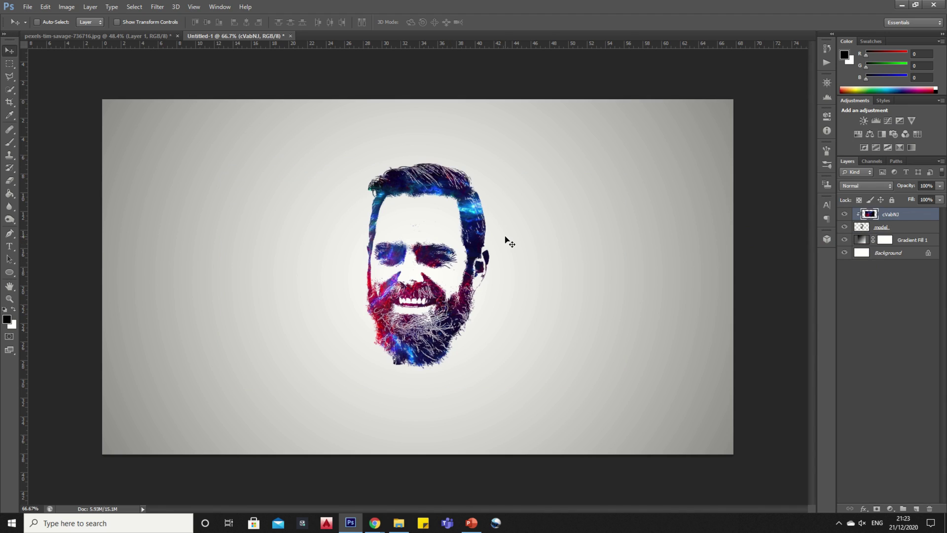
Step: Enlarge the clipped galaxy image to about 102% with Free Transform
key(ctrl+t)
drag(622, 162, 631, 157)
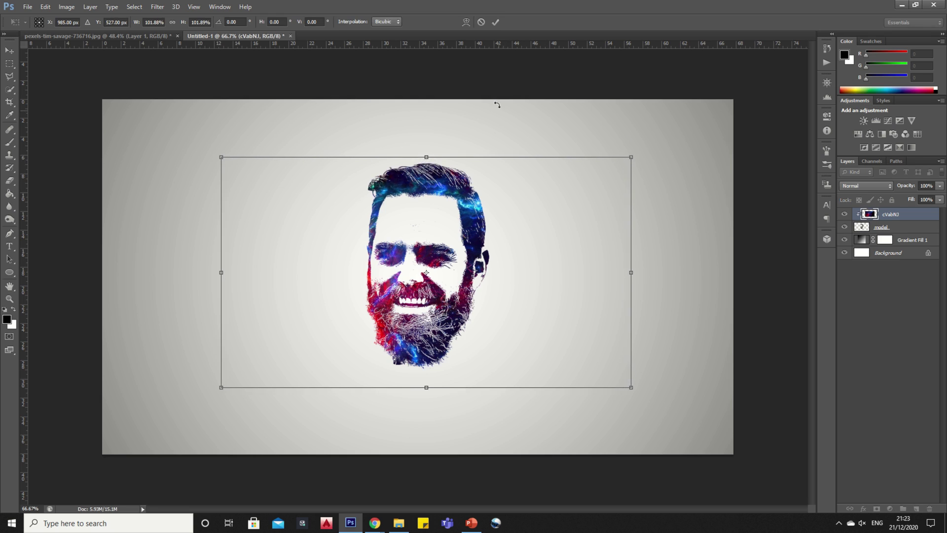
click(495, 22)
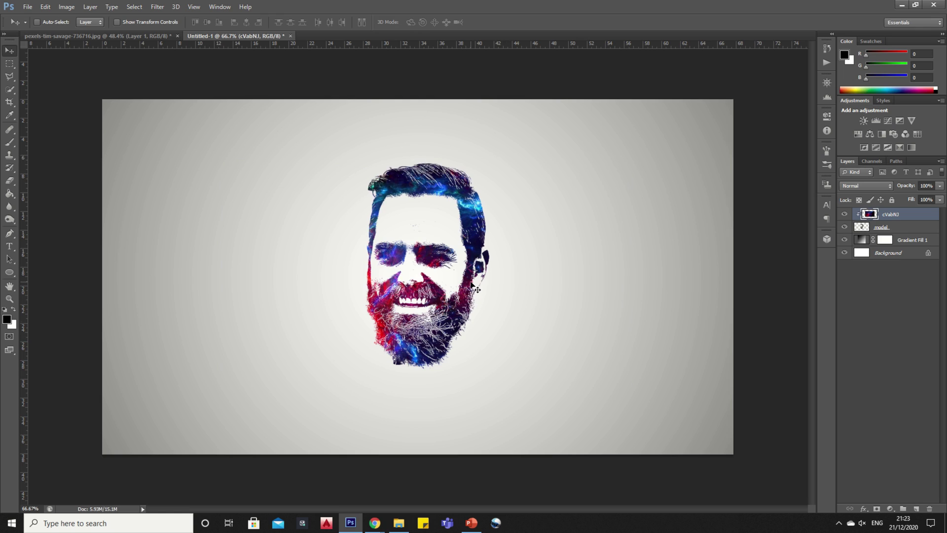
Step: Apply a Bevel & Emboss style to the model layer with depth 1000% and size 0 px
click(896, 228)
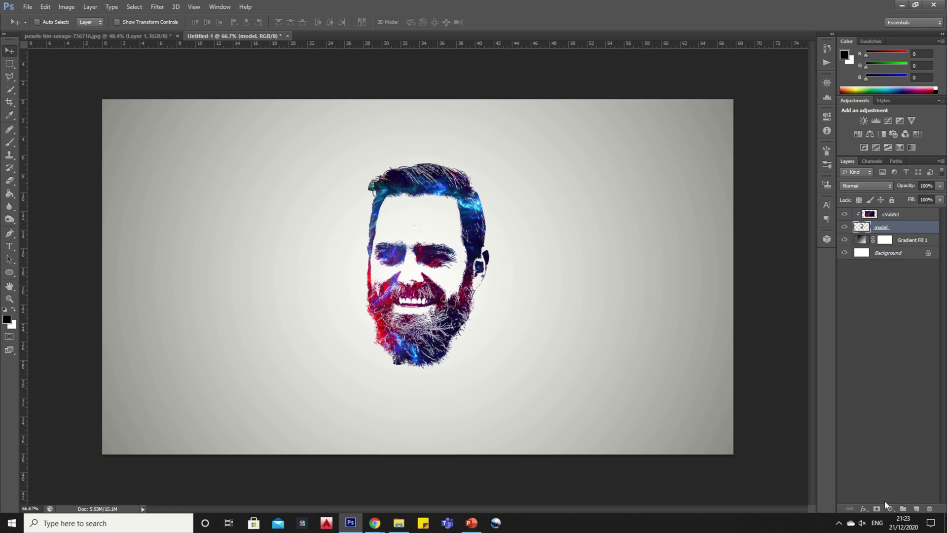
right_click(900, 230)
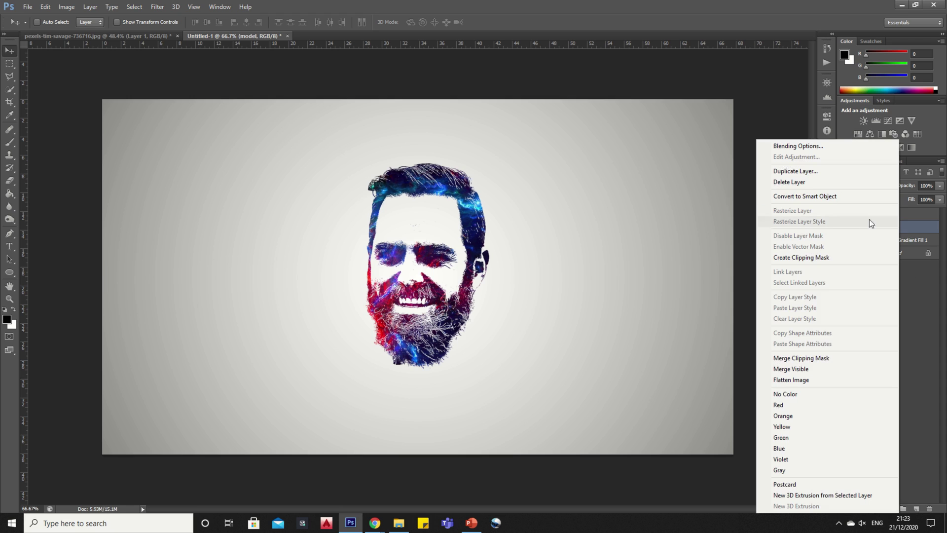
click(792, 147)
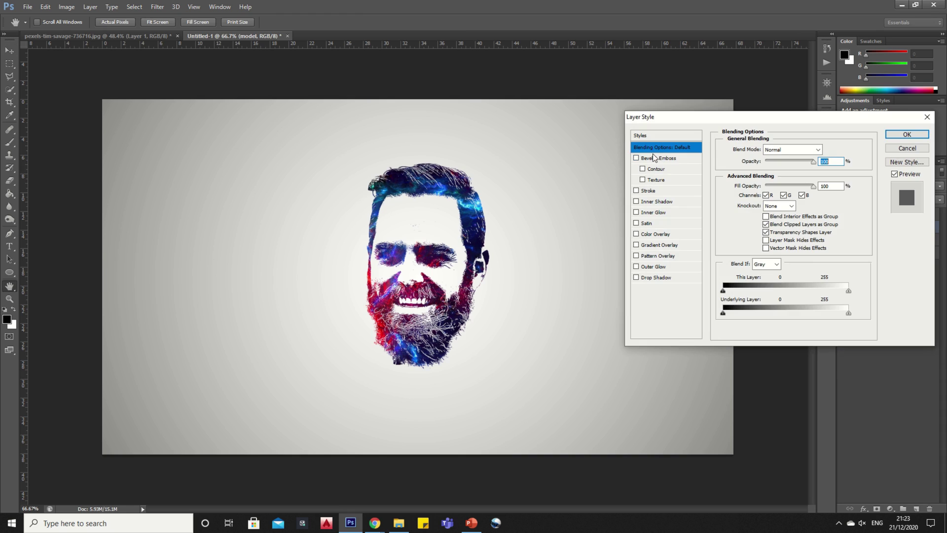
click(658, 158)
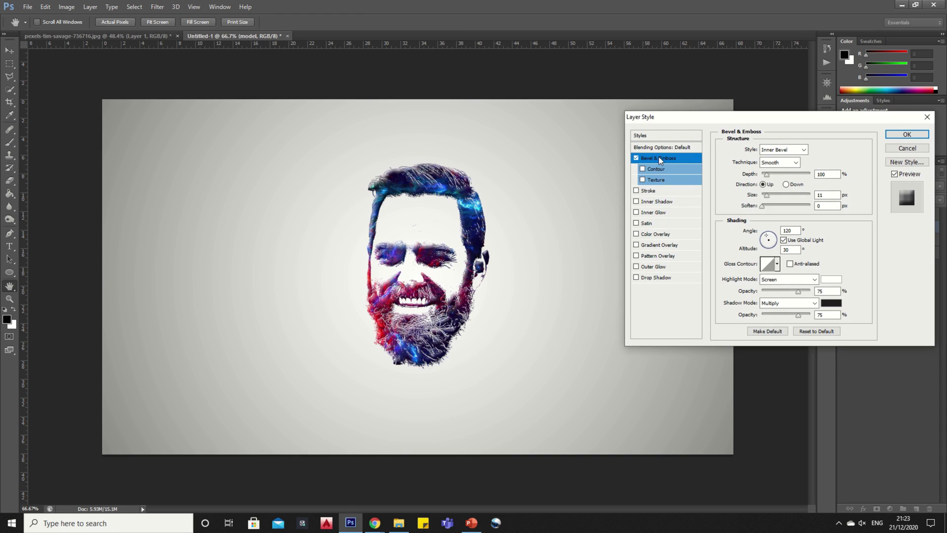
drag(767, 179, 824, 177)
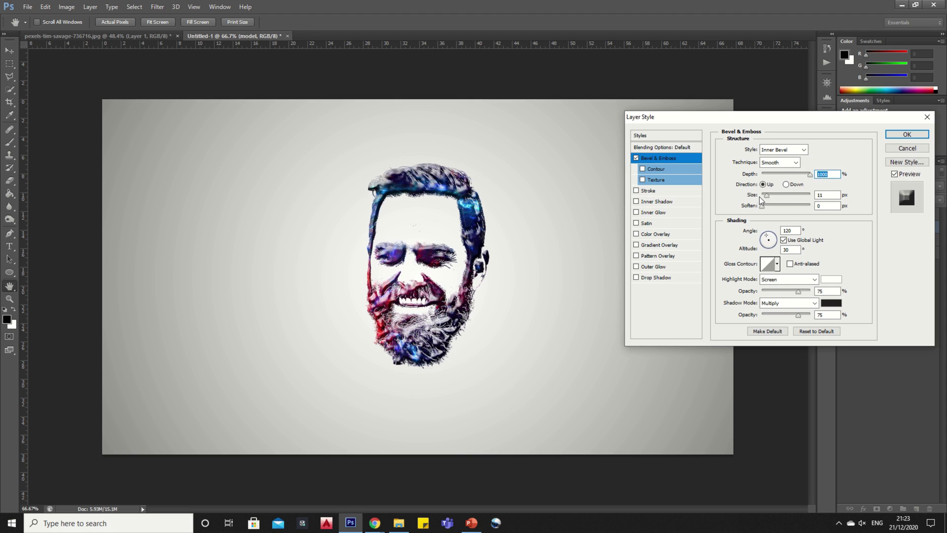
drag(766, 195, 752, 200)
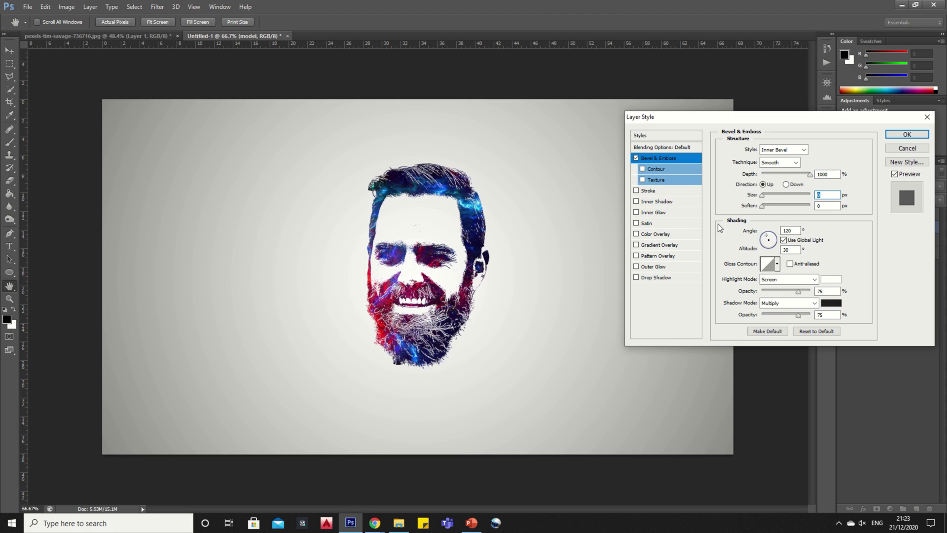
click(907, 135)
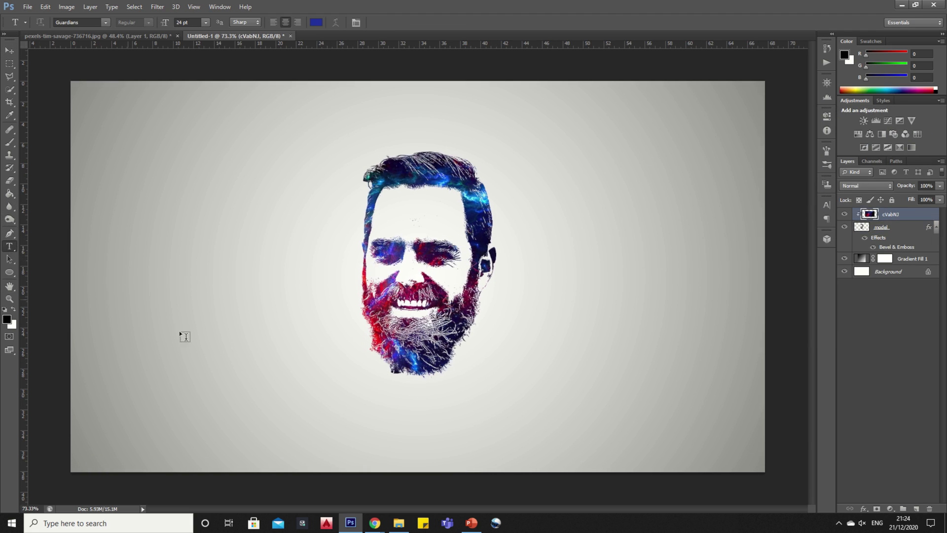
Step: Add the text "ABSTRACT TUTORIALS" in a text box below the beard and move it slightly closer to the face
drag(318, 408, 552, 428)
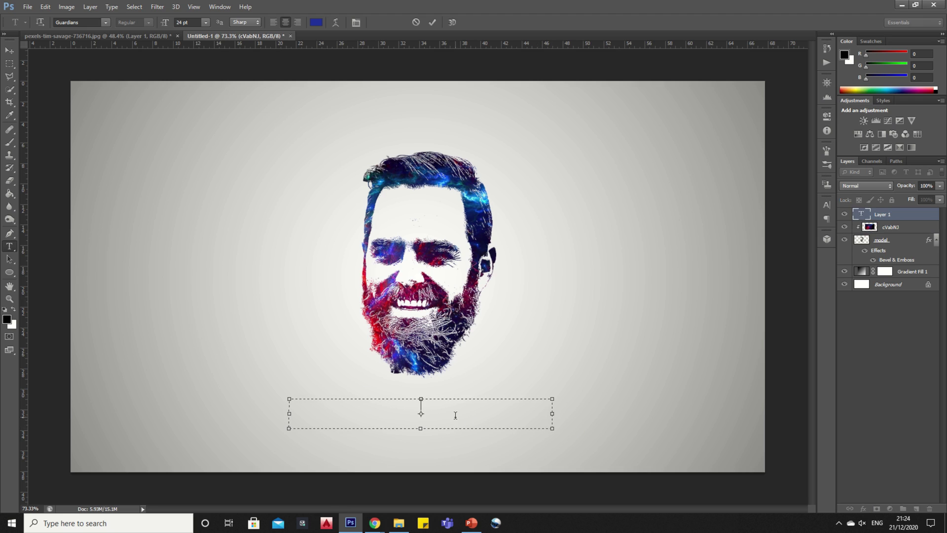
text(ABSTRACT TU)
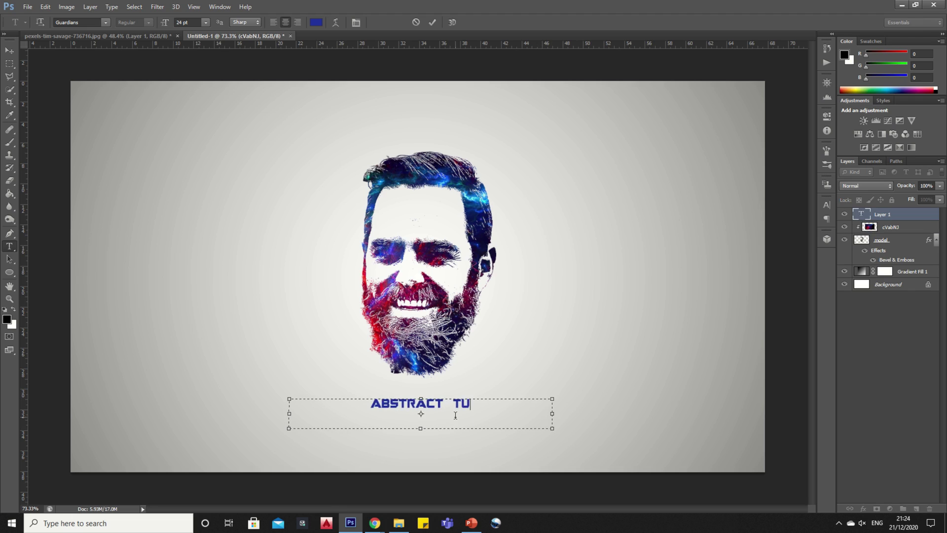
text(TORIALS)
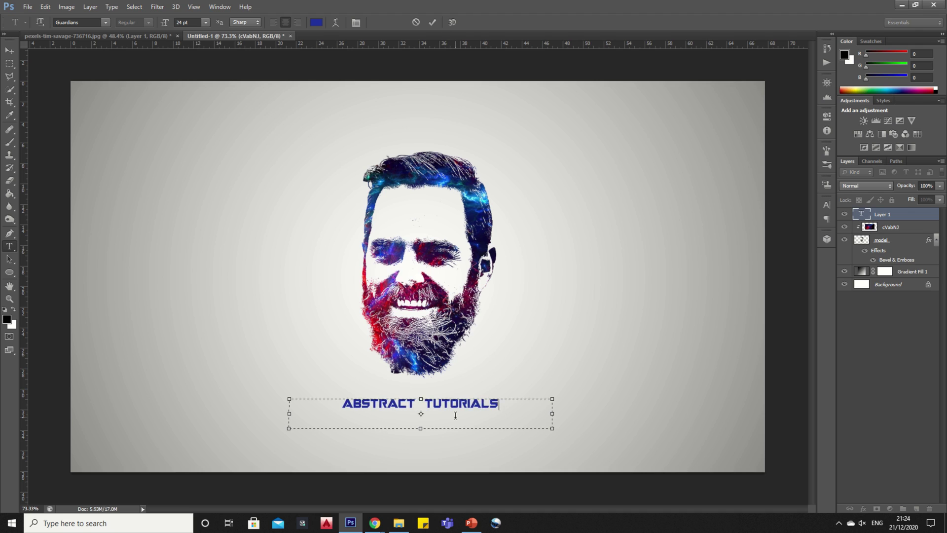
click(433, 22)
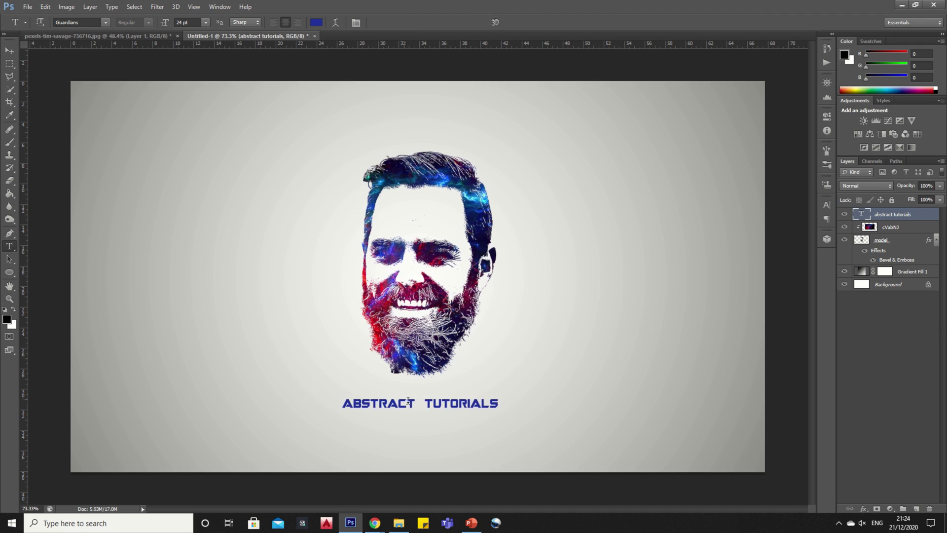
click(9, 51)
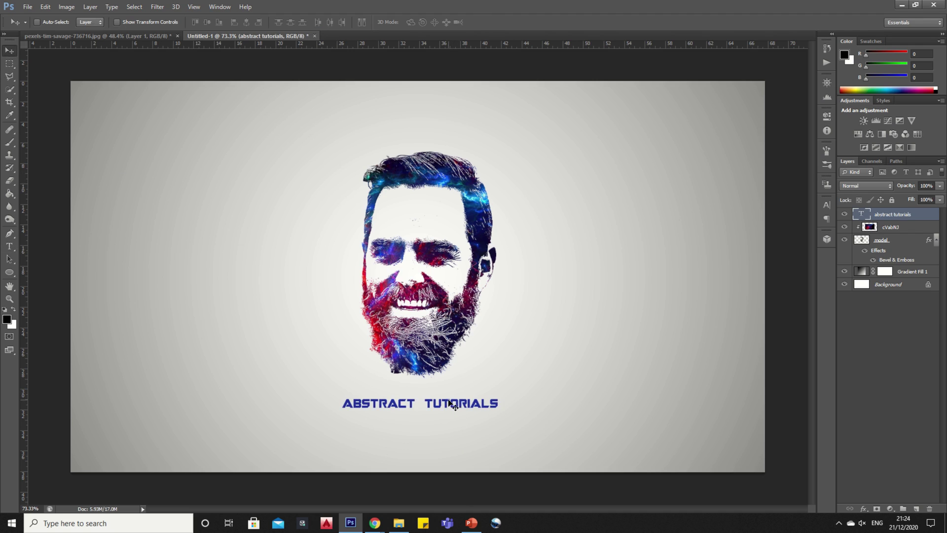
drag(448, 400, 446, 391)
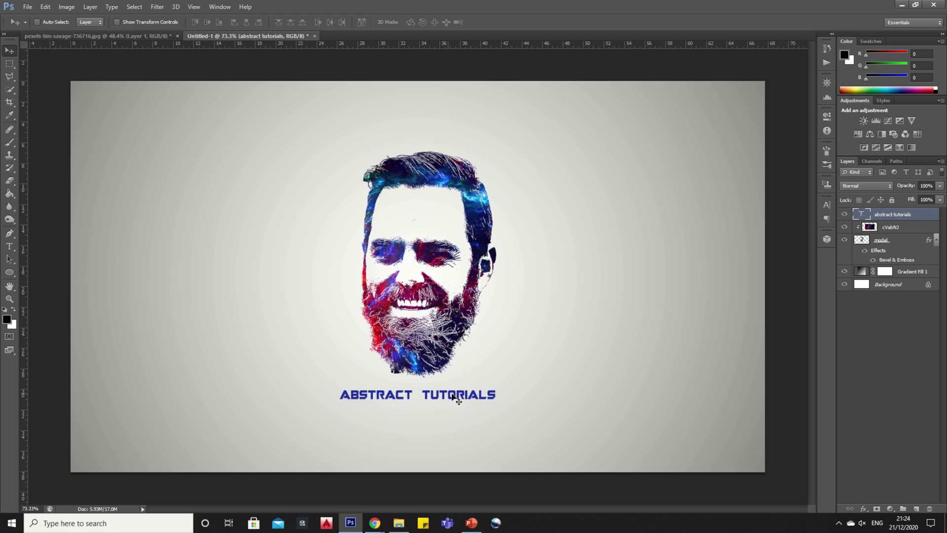
Step: Set the font size of the whole ABSTRACT TUTORIALS text to 30 pt
click(10, 246)
click(383, 396)
key(ctrl+a)
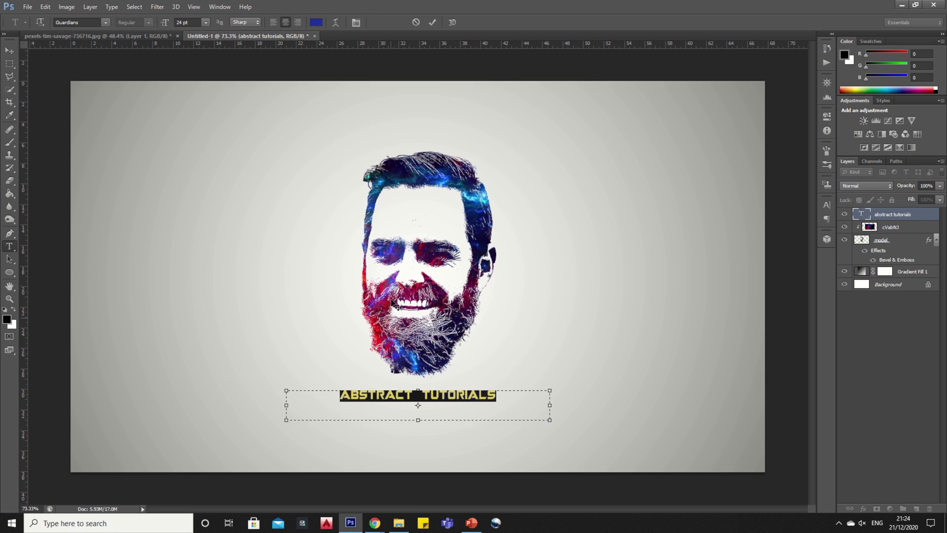
click(206, 23)
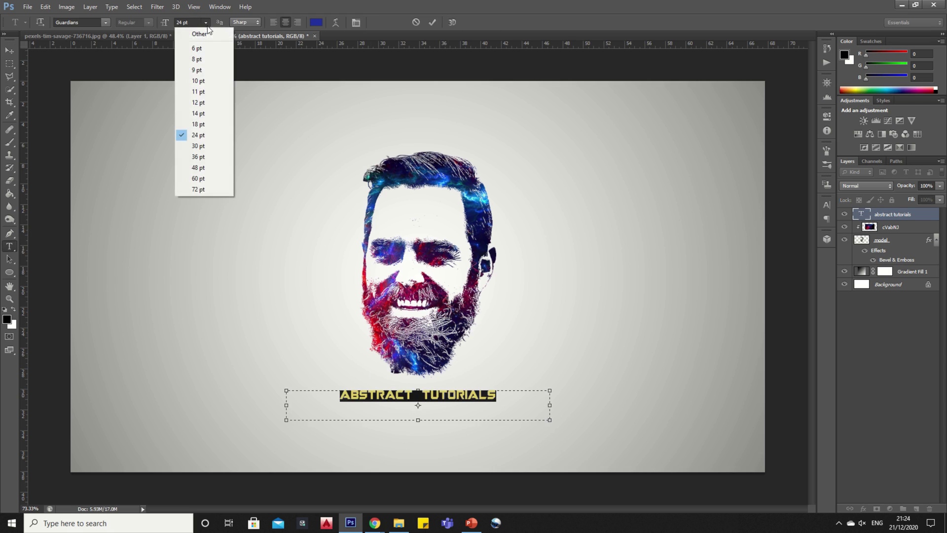
click(202, 132)
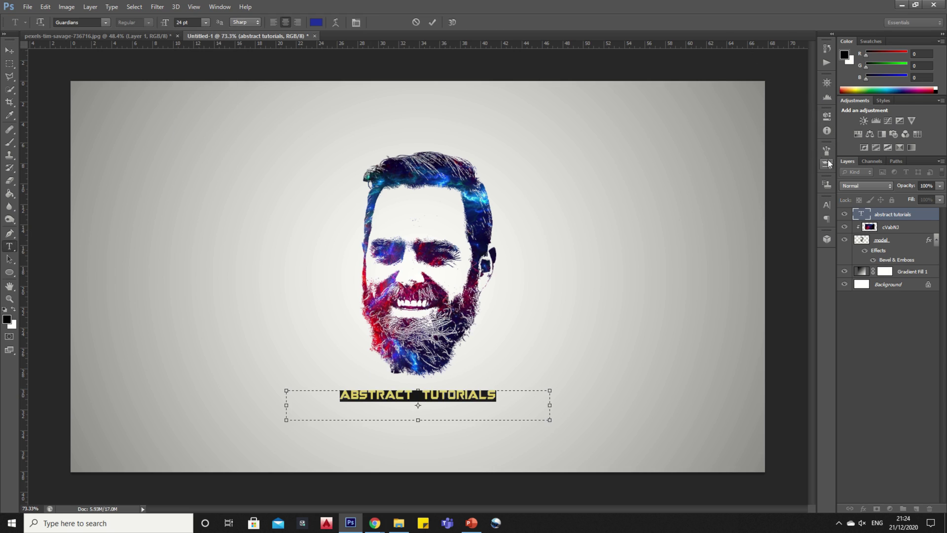
click(826, 207)
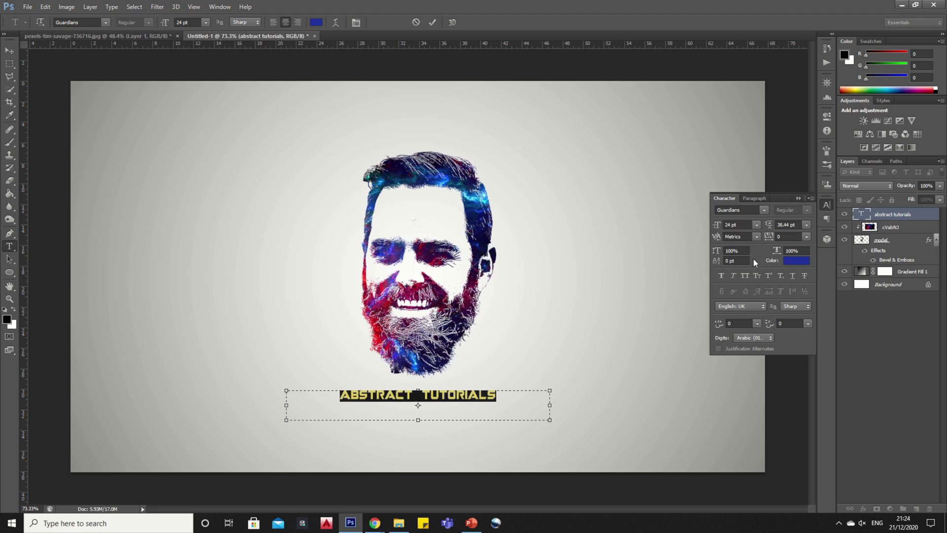
click(756, 225)
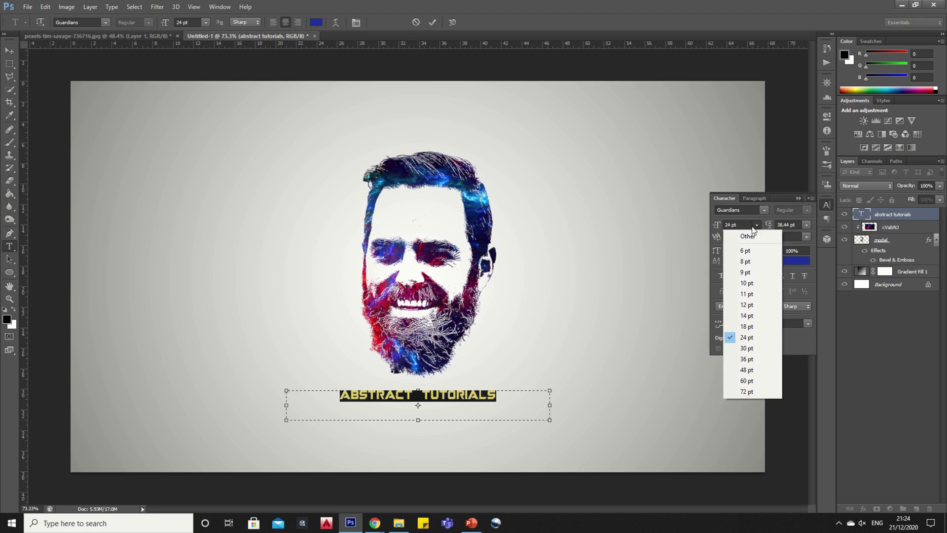
click(744, 346)
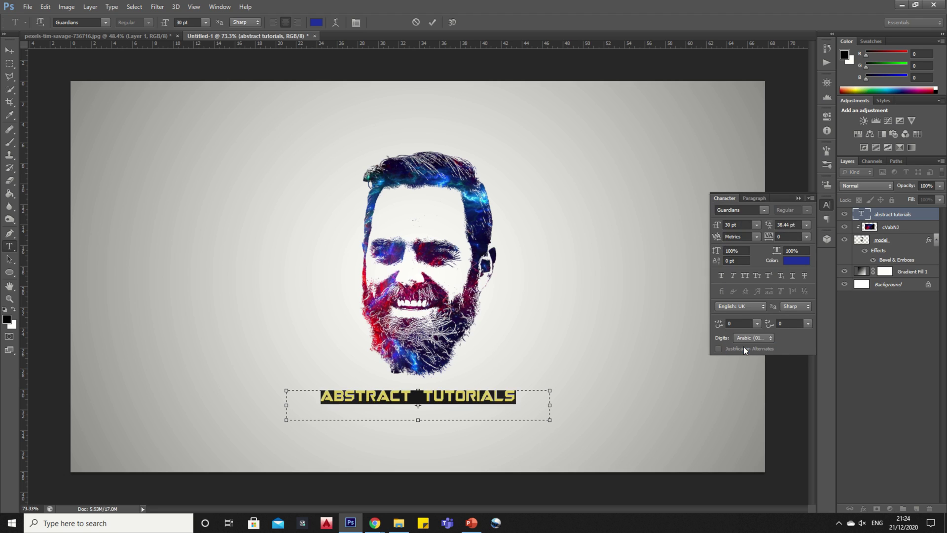
click(798, 199)
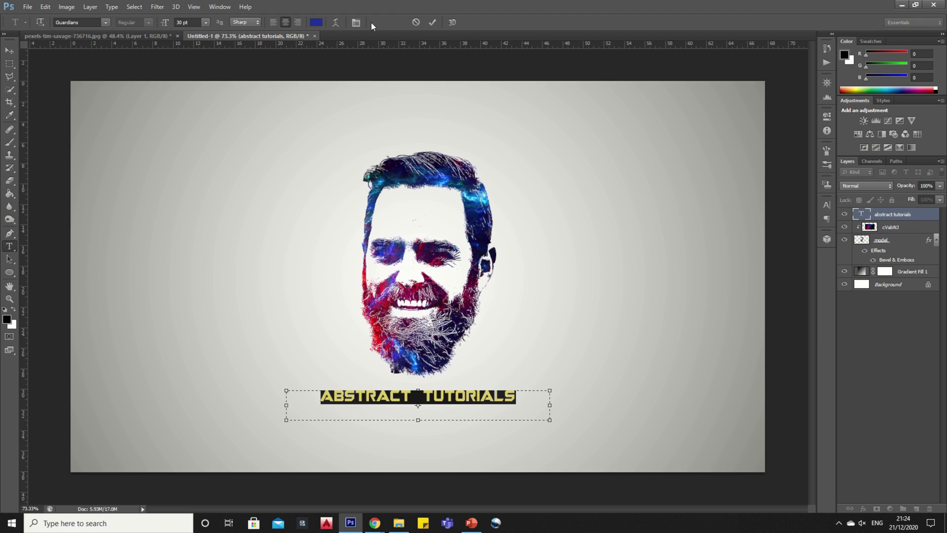
click(433, 23)
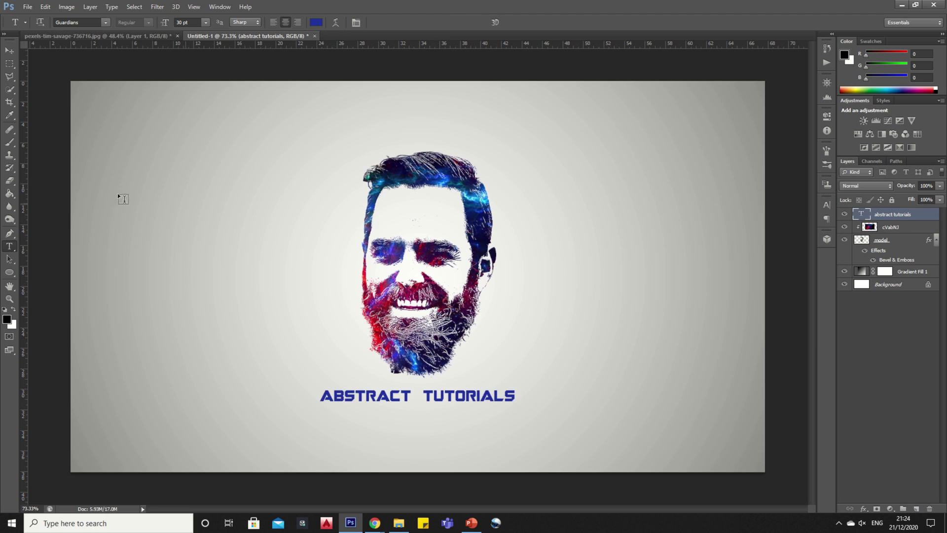
click(9, 52)
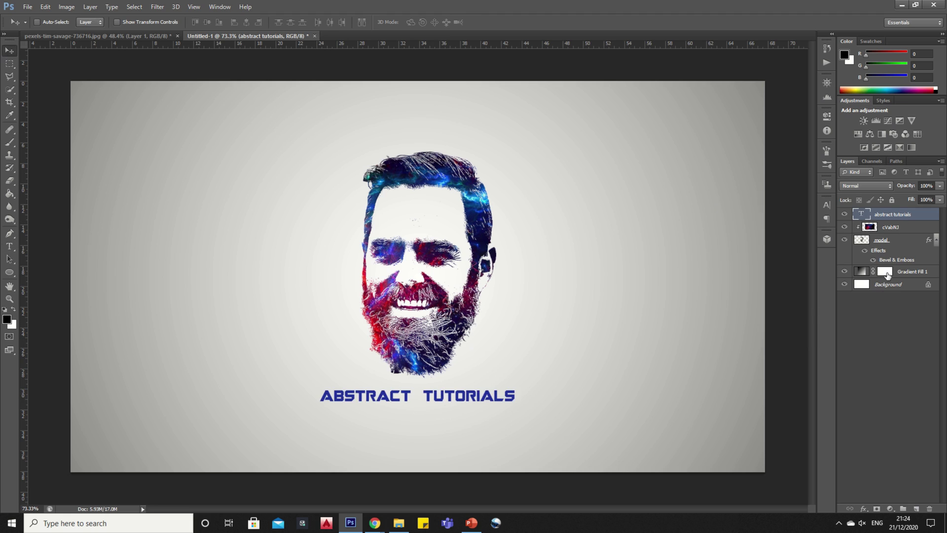
Step: Duplicate the galaxy layer cVabNJ and move the copy above the abstract tutorials text layer
click(888, 229)
right_click(892, 227)
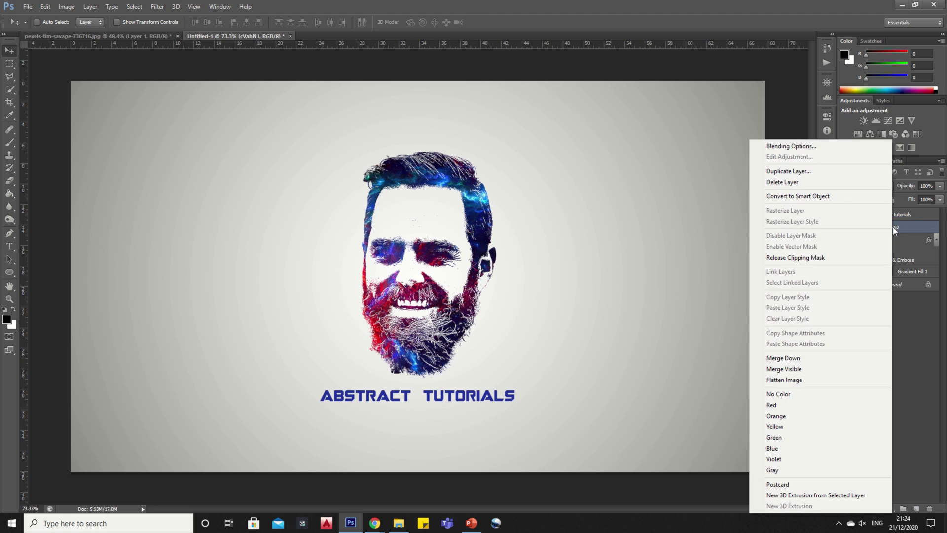
click(784, 173)
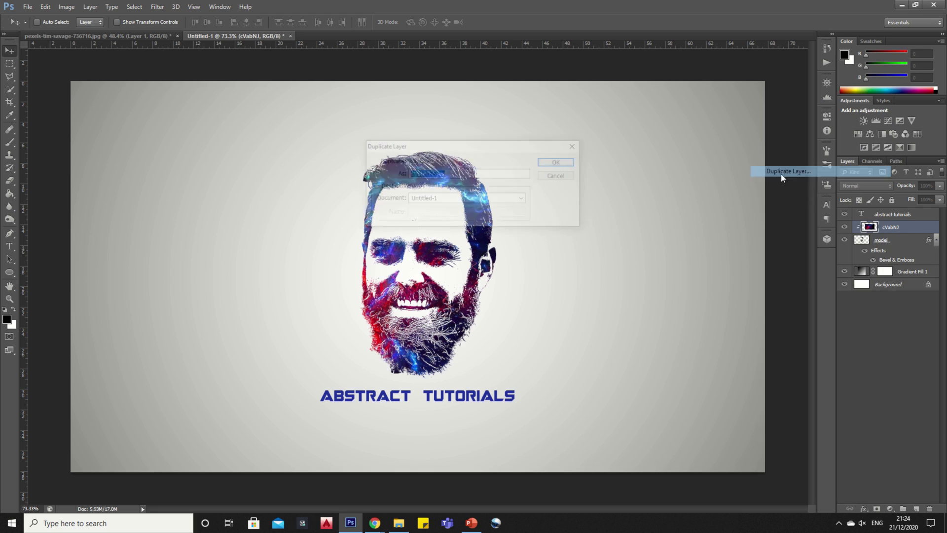
click(559, 161)
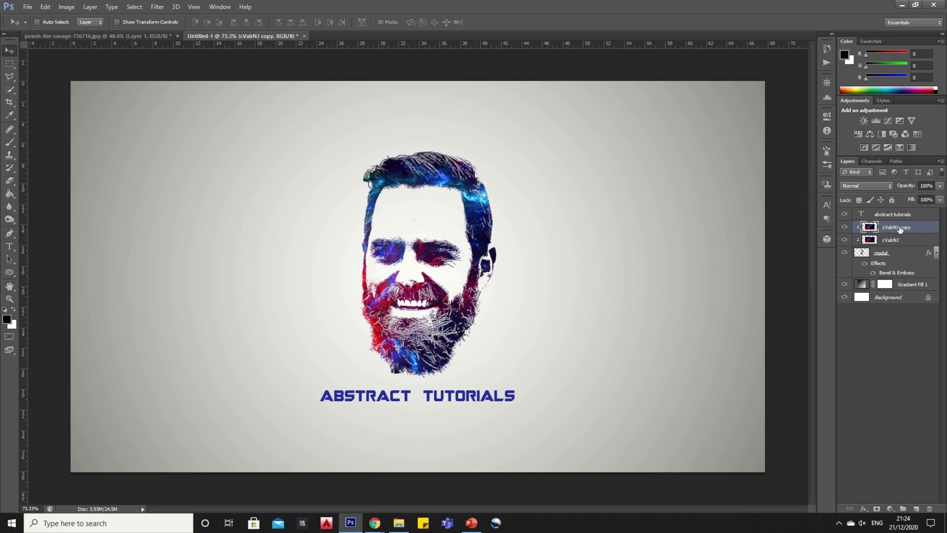
drag(900, 228, 885, 212)
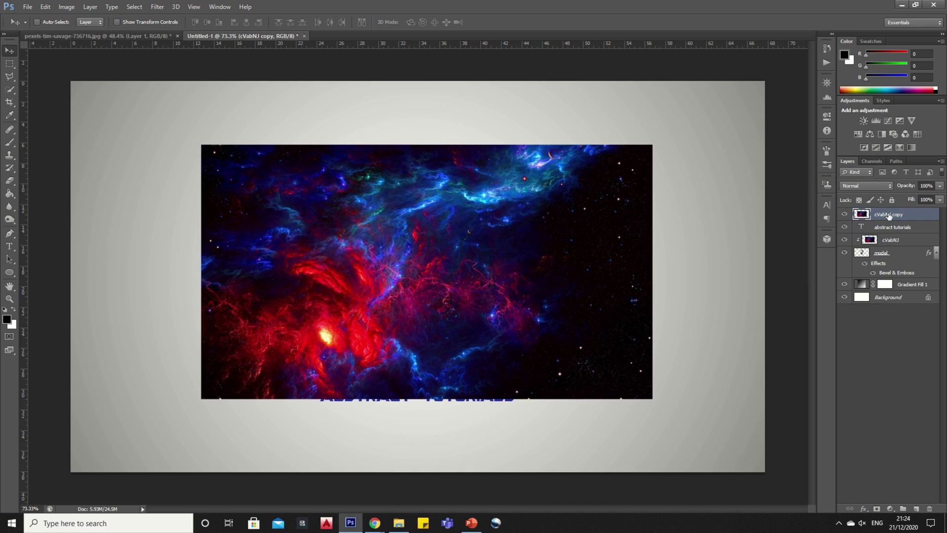
Step: Scale the galaxy copy down to about 57% over the caption and clip it to the abstract tutorials text layer
drag(582, 245, 584, 338)
key(ctrl+t)
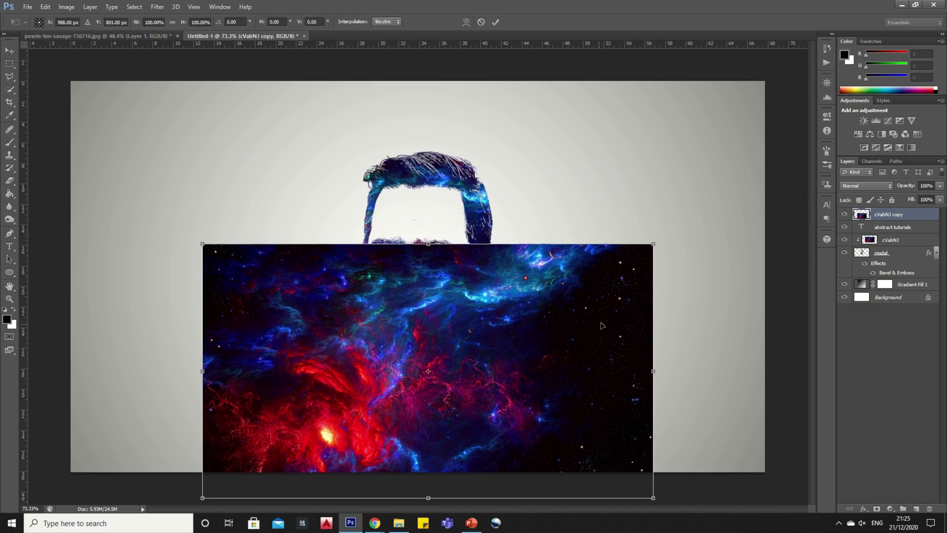
drag(652, 242, 460, 353)
drag(419, 425, 509, 420)
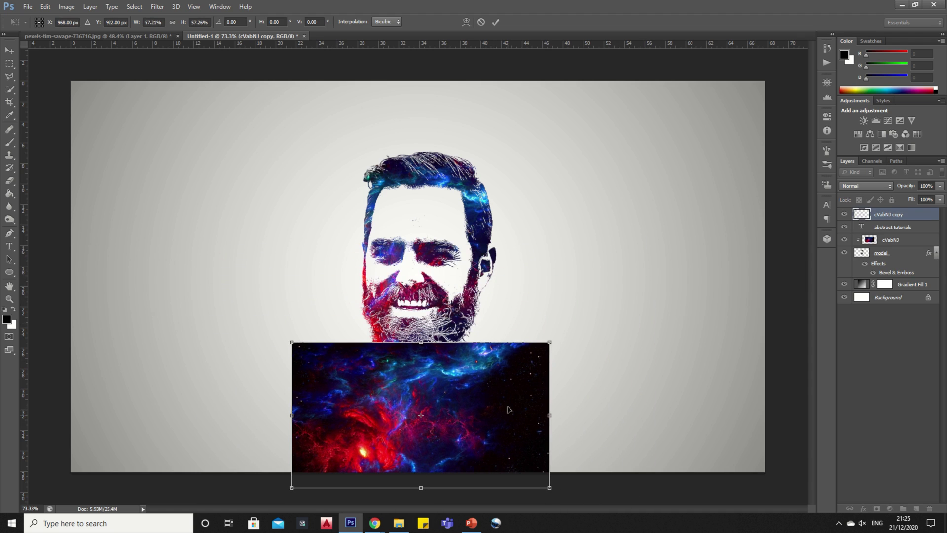
click(496, 22)
key(alt)
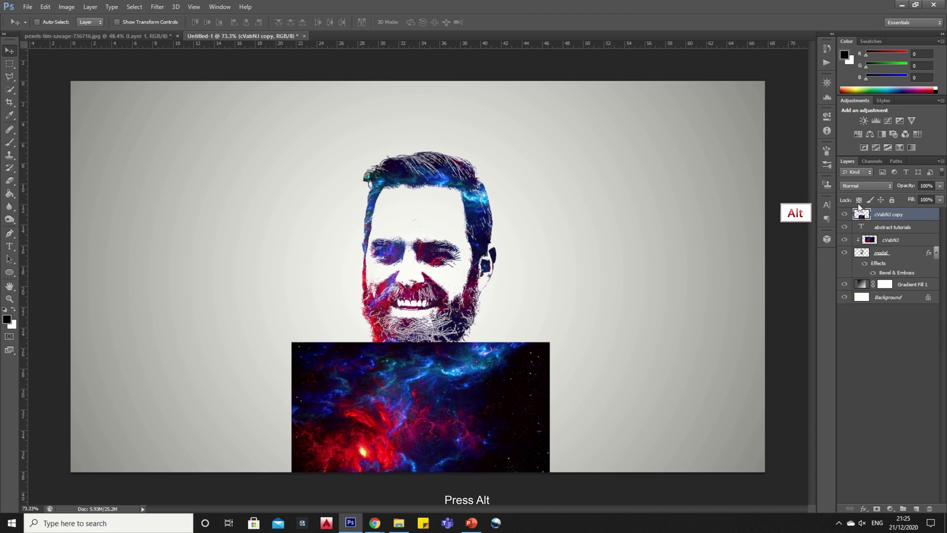
alt+click(902, 217)
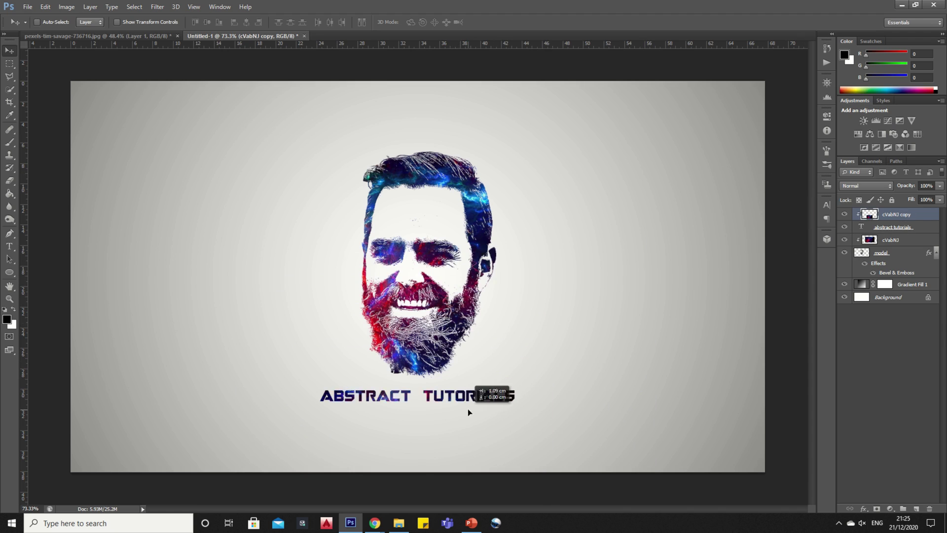
Step: Enlarge the galaxy image clipped to the caption to about 150% and reposition it so its red area colours the word ABSTRACT
key(ctrl+t)
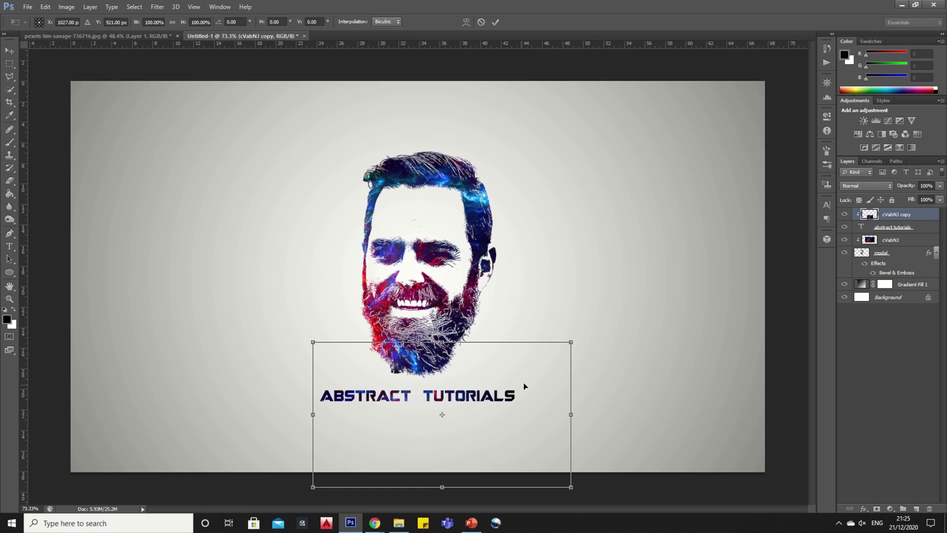
drag(571, 343, 649, 296)
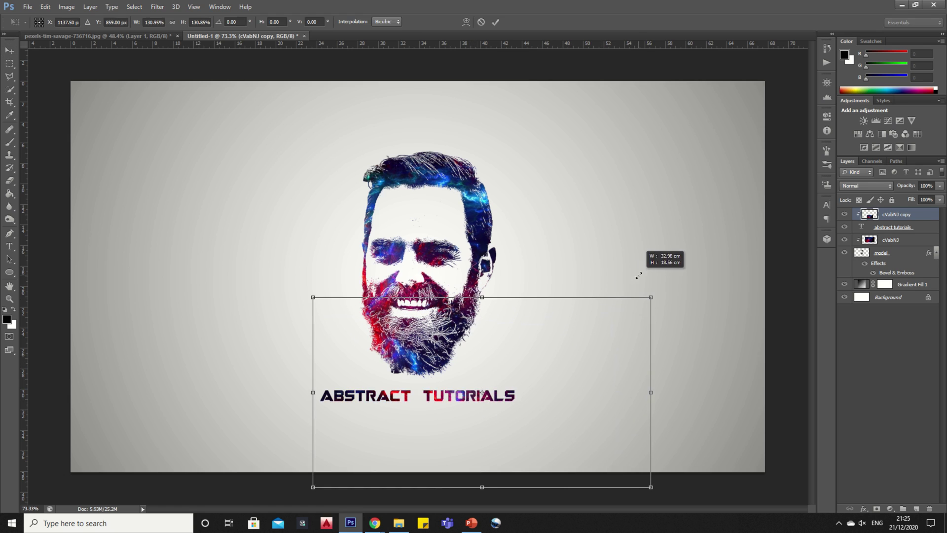
drag(575, 361, 529, 365)
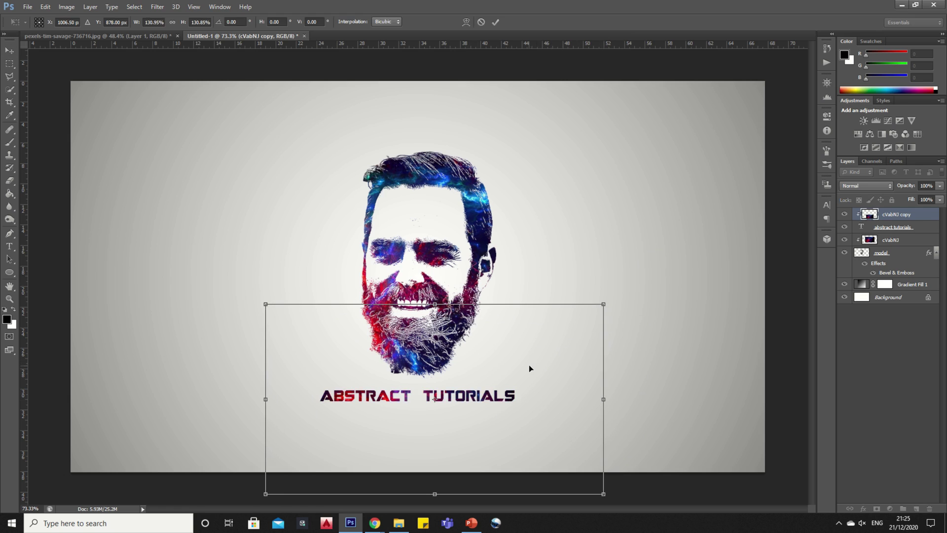
drag(607, 310, 652, 277)
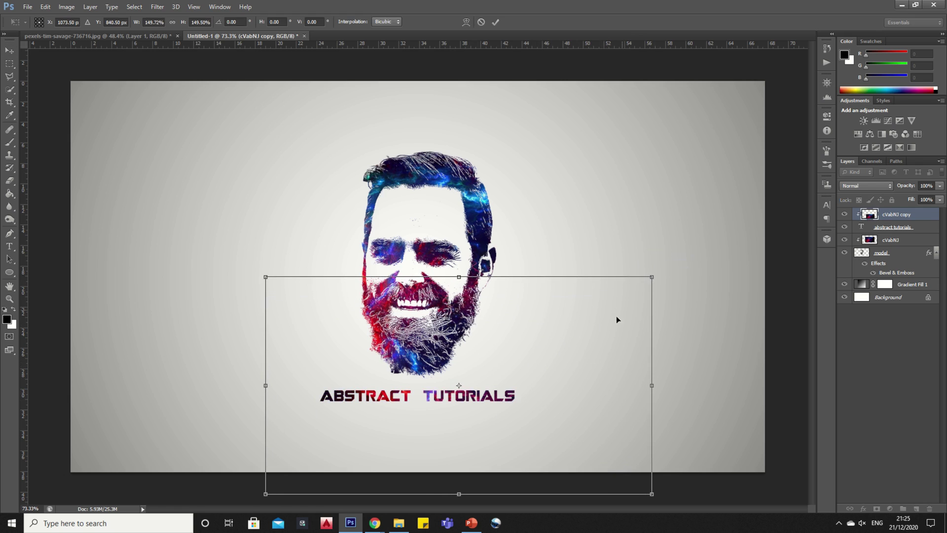
drag(586, 359, 566, 363)
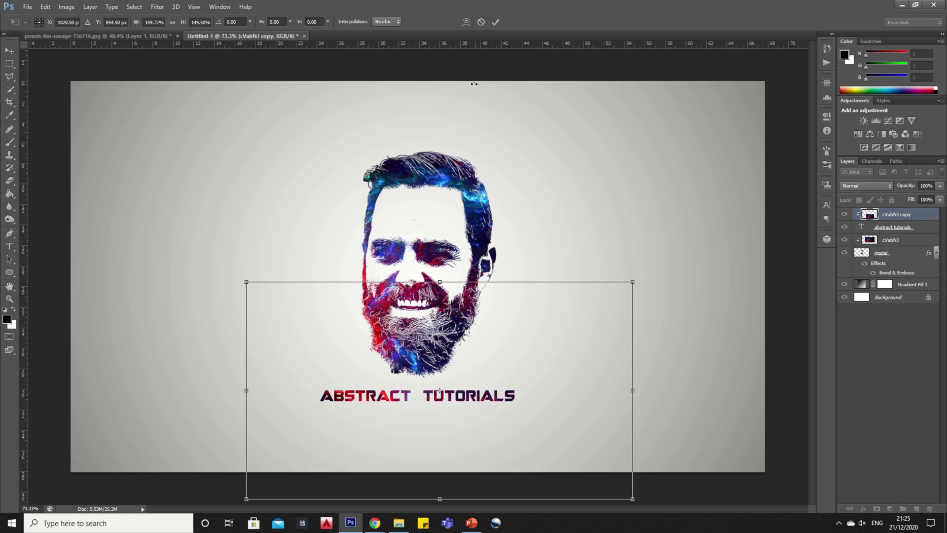
click(495, 22)
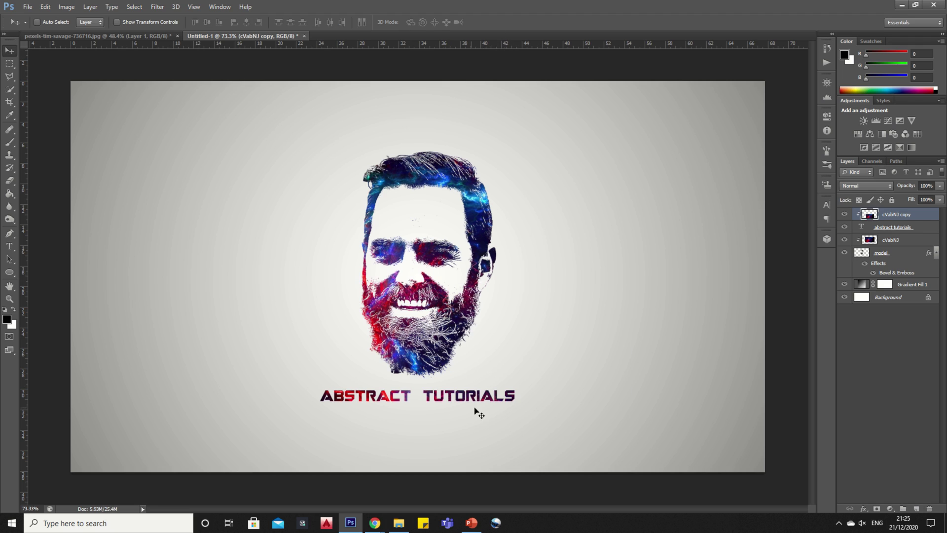